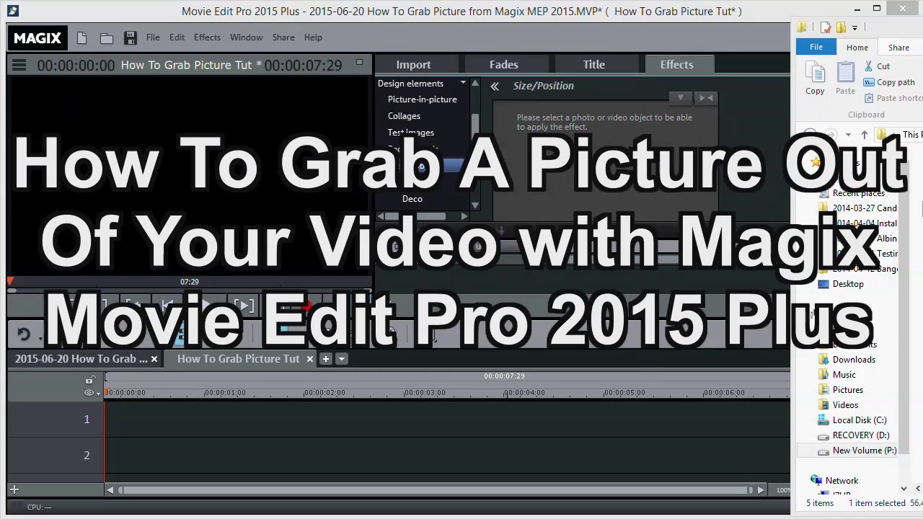
{"action": "left_click_drag", "start_coordinate": [922, 200], "coordinate": [137, 425]}
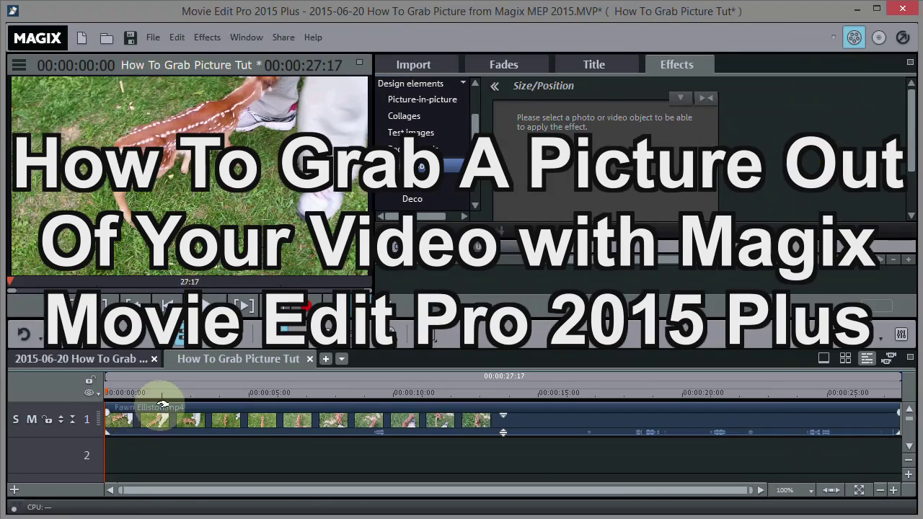
{"action": "left_click_drag", "start_coordinate": [149, 391], "coordinate": [183, 382]}
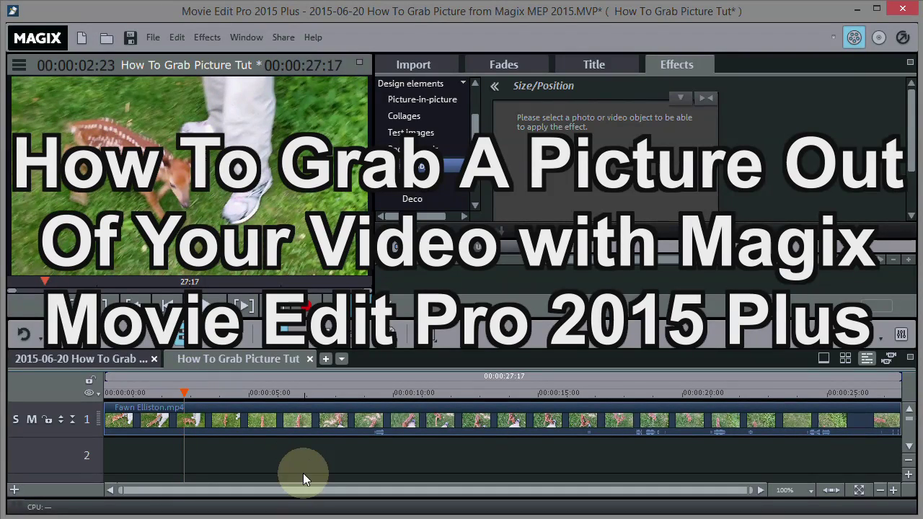
Step: Export the current frame as a JPEG to P:\Movies with the file name "!How To Grab Picture Tut.JPG", continuing despite the differing frame rates
{"action": "left_click", "coordinate": [152, 39]}
{"action": "mouse_move", "coordinate": [206, 149]}
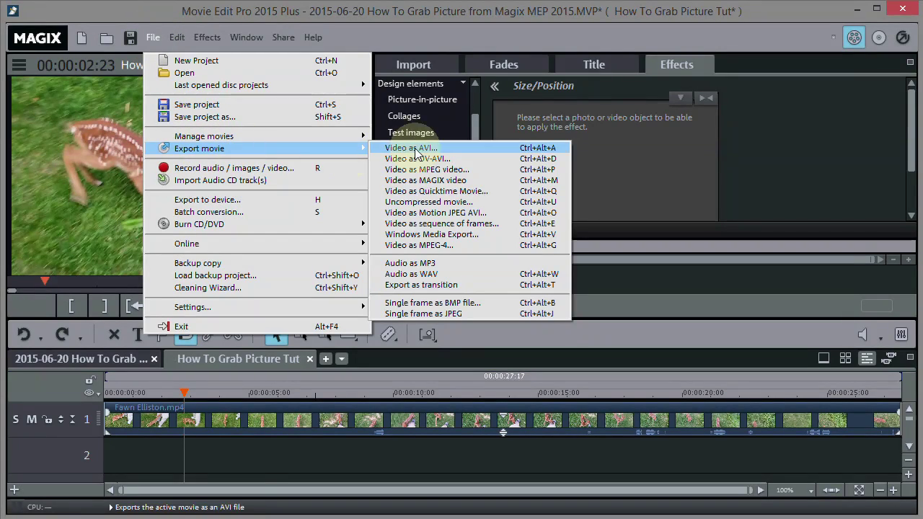
{"action": "left_click", "coordinate": [418, 315]}
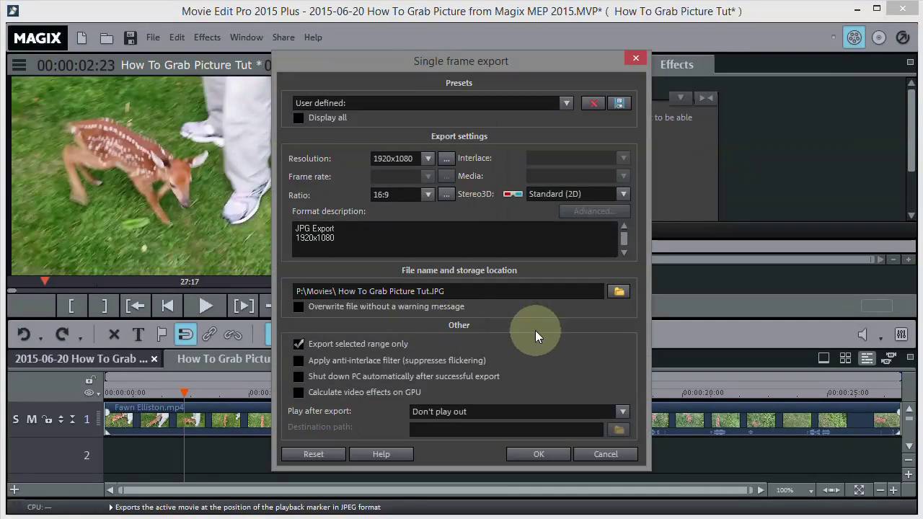
{"action": "left_click", "coordinate": [338, 291]}
{"action": "type", "text": "!"}
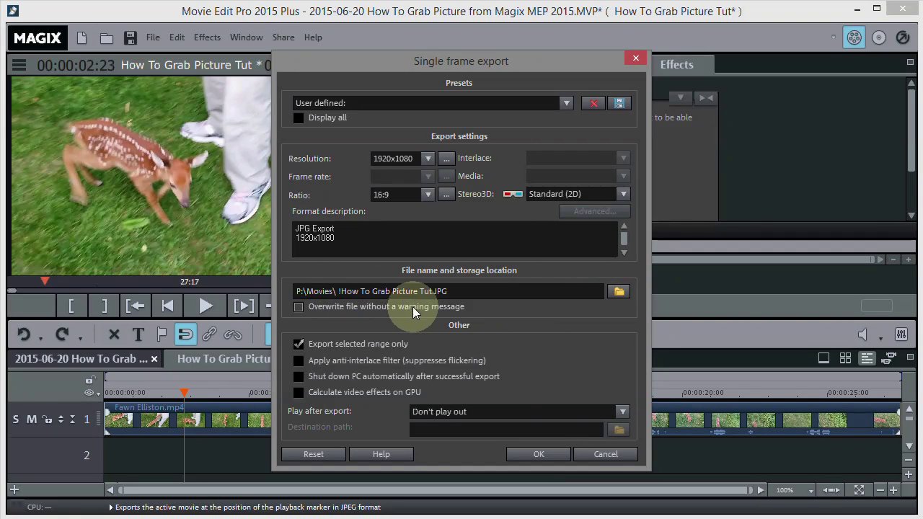
{"action": "left_click", "coordinate": [535, 456]}
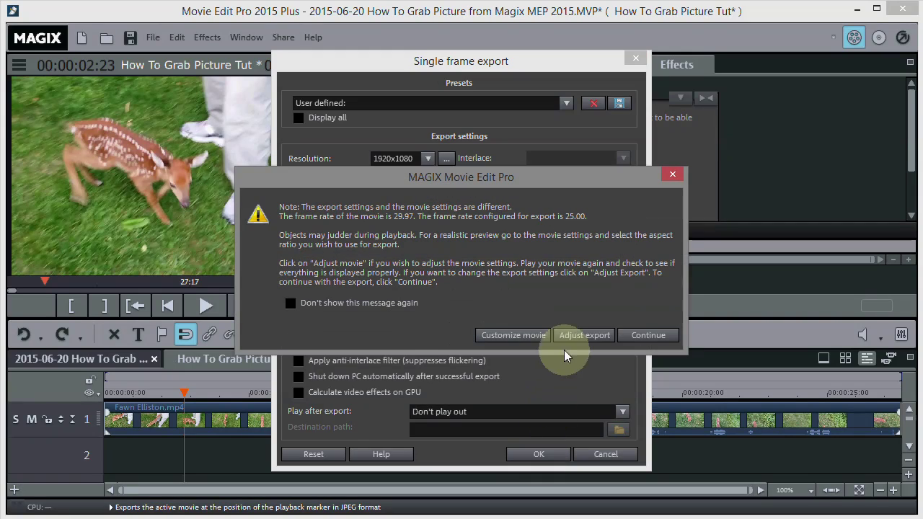
{"action": "left_click", "coordinate": [648, 336]}
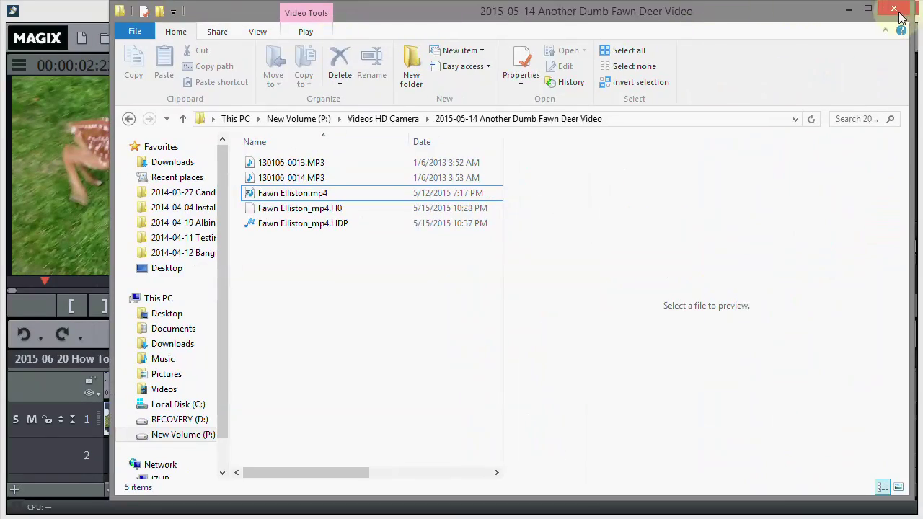
Step: Preview the exported !How To Grab Picture Tut.JPG in the Movies folder, and close the folder window
{"action": "left_click", "coordinate": [909, 7]}
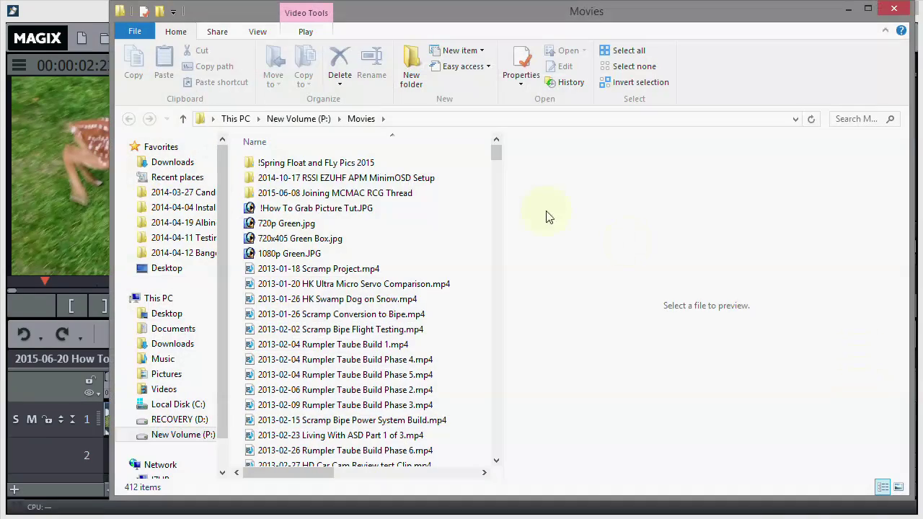
{"action": "scroll", "coordinate": [494, 155], "scroll_direction": "down", "scroll_amount": 1}
{"action": "scroll", "coordinate": [495, 156], "scroll_direction": "up", "scroll_amount": 1}
{"action": "left_click", "coordinate": [330, 207]}
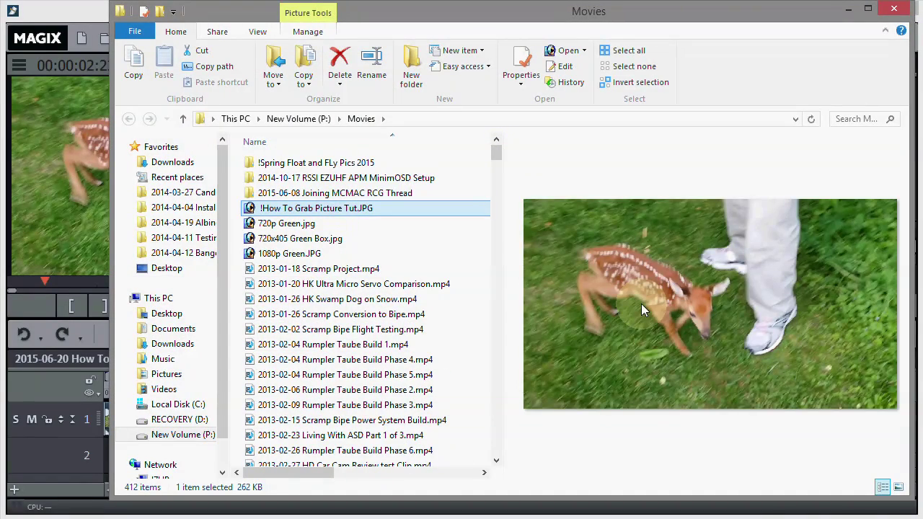
{"action": "left_click", "coordinate": [893, 9]}
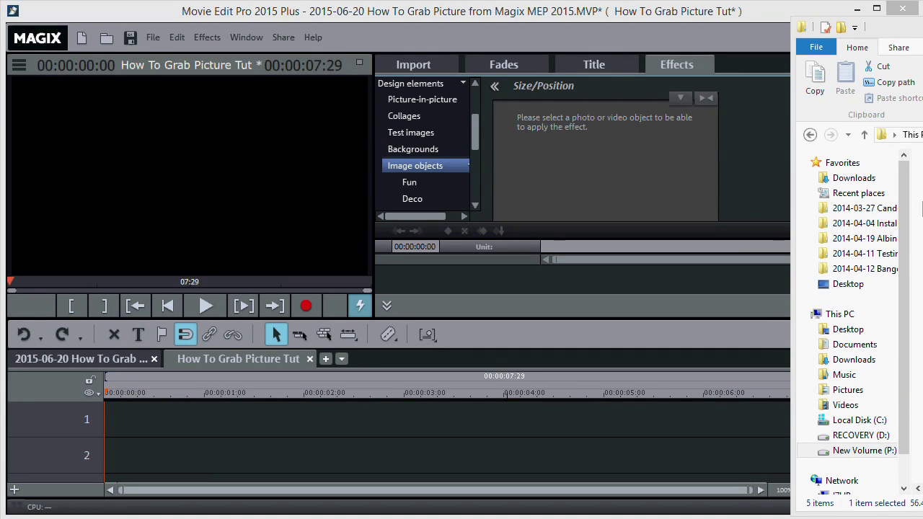
{"action": "left_click_drag", "start_coordinate": [917, 209], "coordinate": [137, 421]}
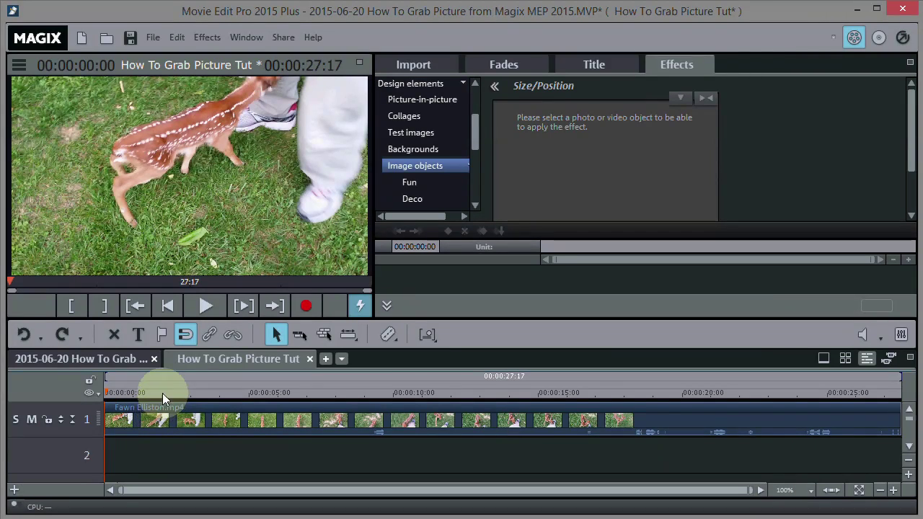
{"action": "left_click_drag", "start_coordinate": [148, 390], "coordinate": [183, 382]}
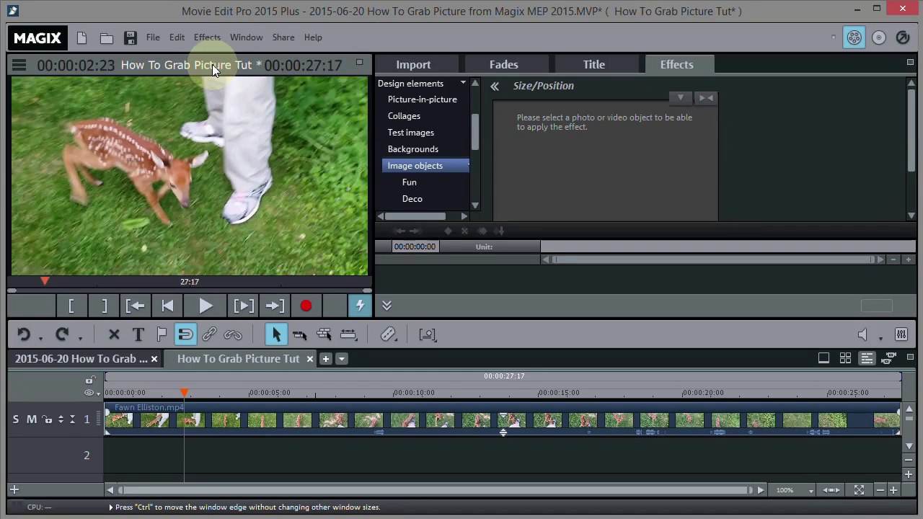
Step: Export the fawn frame as a single JPEG named "!How To Grab Picture Tut.JPG" in P:\Movies, keeping the export settings
{"action": "left_click", "coordinate": [153, 40]}
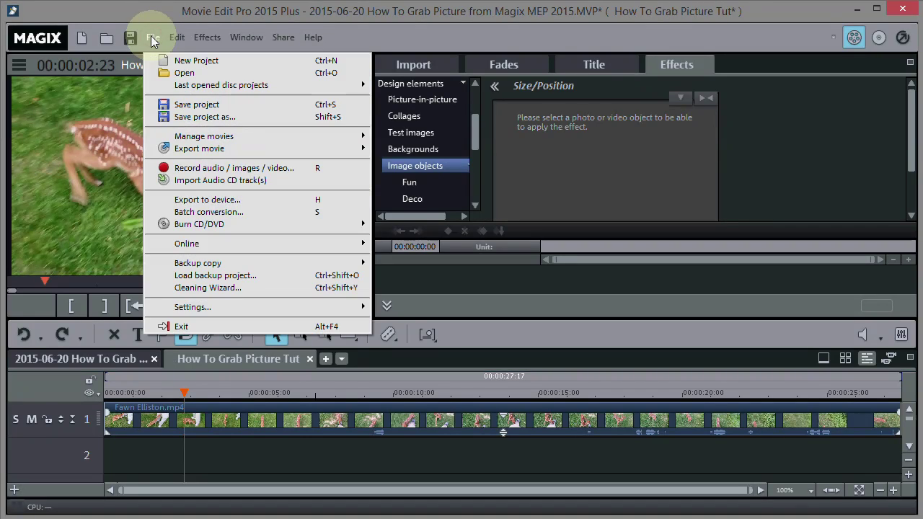
{"action": "mouse_move", "coordinate": [204, 150]}
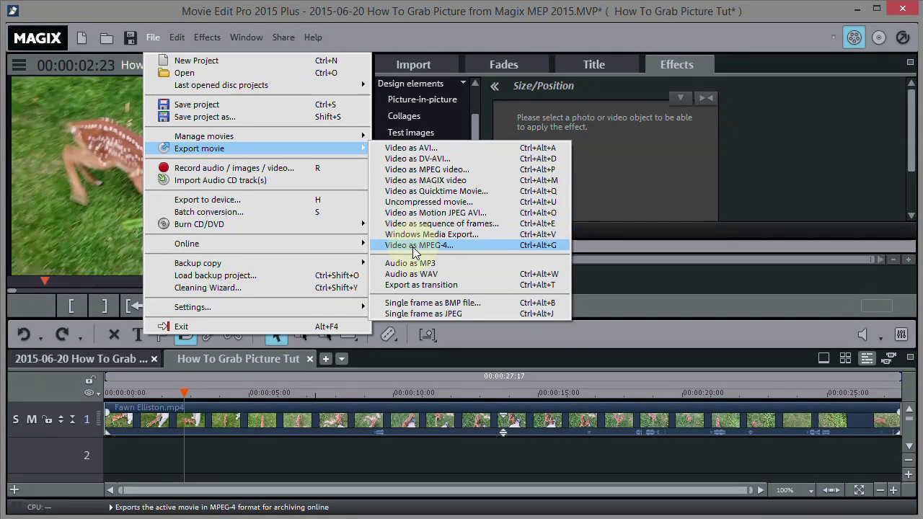
{"action": "left_click", "coordinate": [422, 315]}
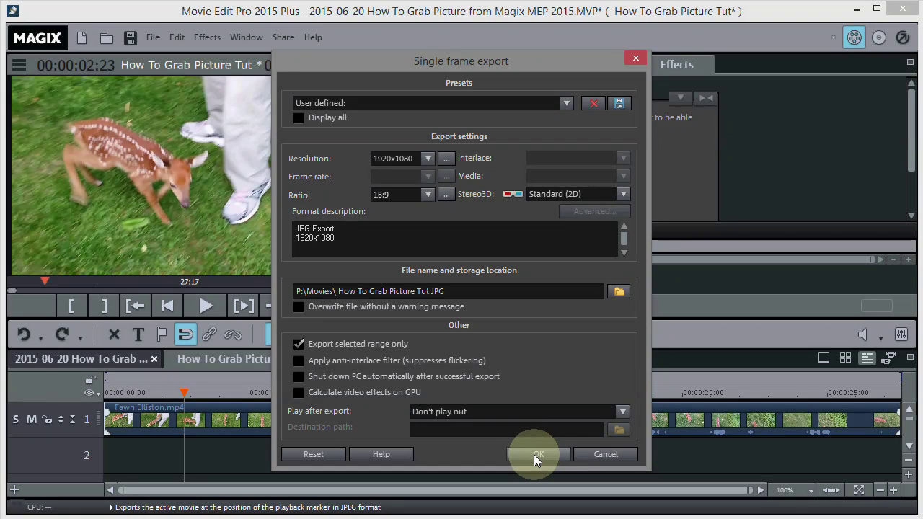
{"action": "left_click", "coordinate": [338, 291]}
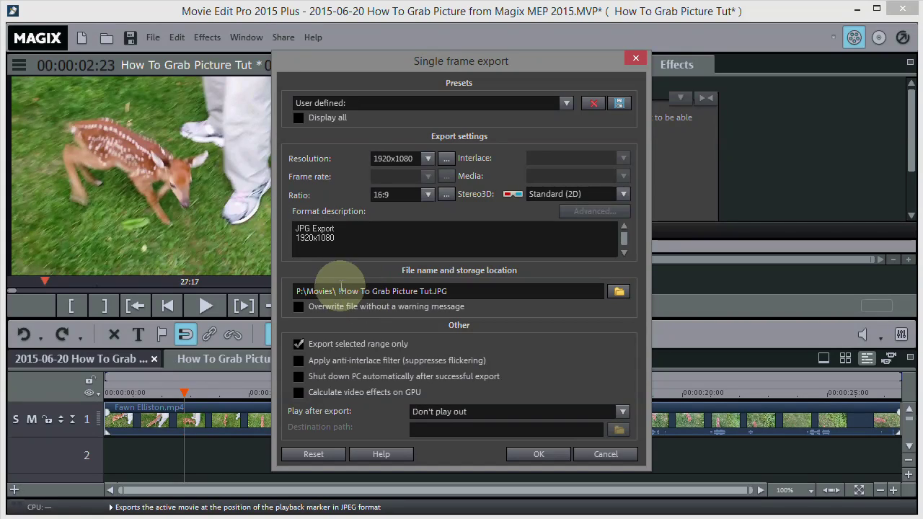
{"action": "type", "text": "!"}
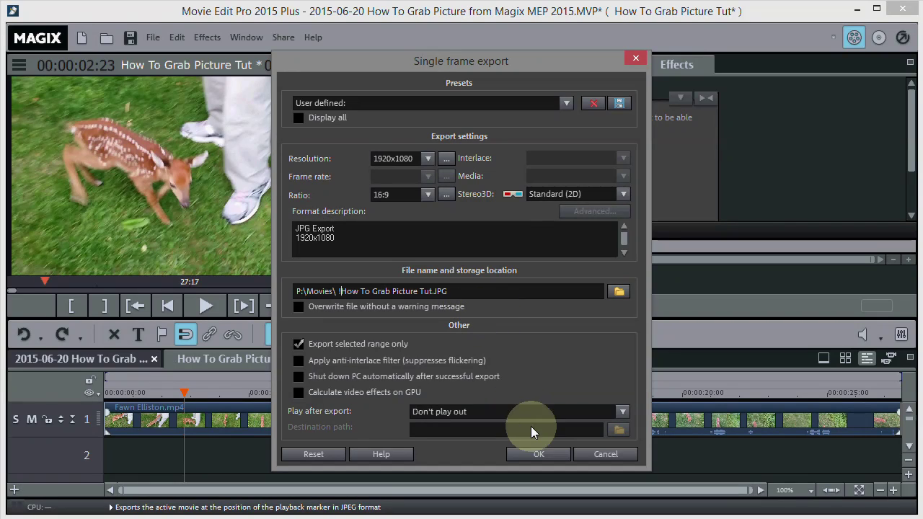
{"action": "left_click", "coordinate": [537, 454]}
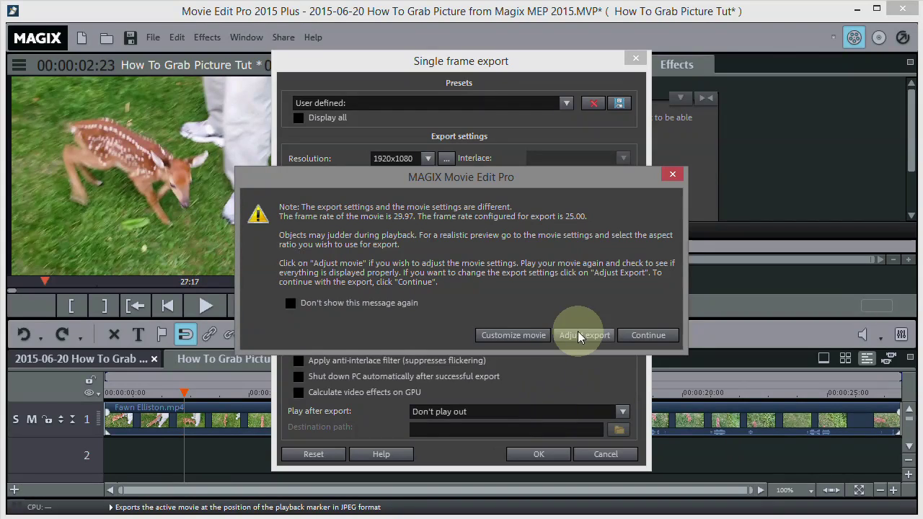
{"action": "left_click", "coordinate": [648, 336]}
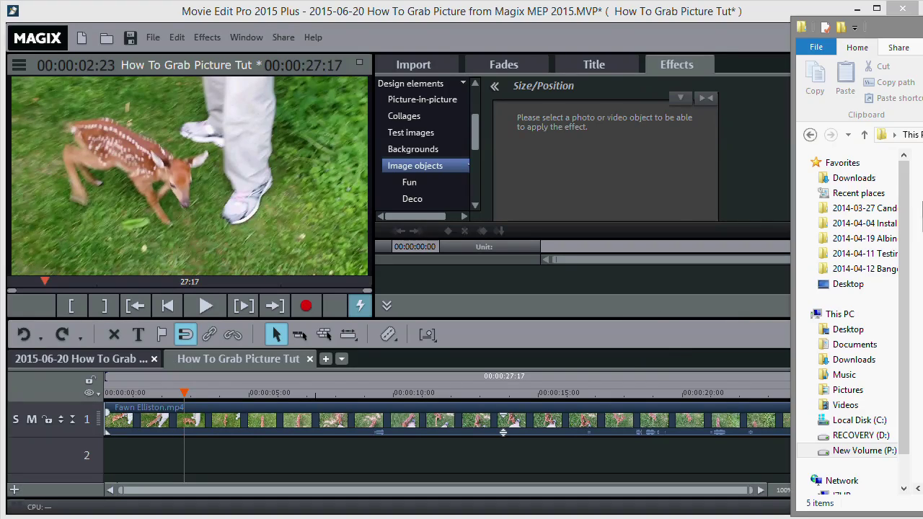
Step: Check the exported !How To Grab Picture Tut.JPG in the Movies folder's preview, and close that window
{"action": "left_click_drag", "start_coordinate": [914, 27], "coordinate": [238, 20]}
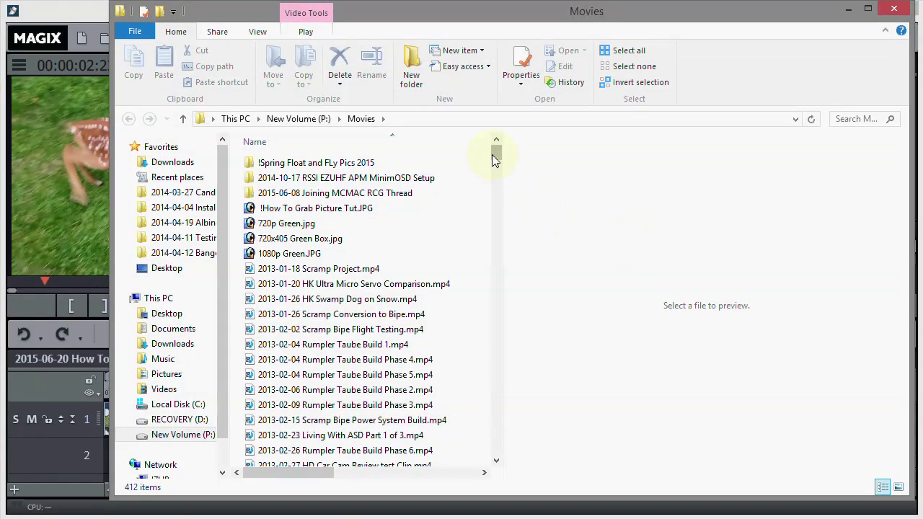
{"action": "scroll", "coordinate": [494, 155], "scroll_direction": "down", "scroll_amount": 1}
{"action": "scroll", "coordinate": [495, 155], "scroll_direction": "up", "scroll_amount": 1}
{"action": "left_click", "coordinate": [331, 208]}
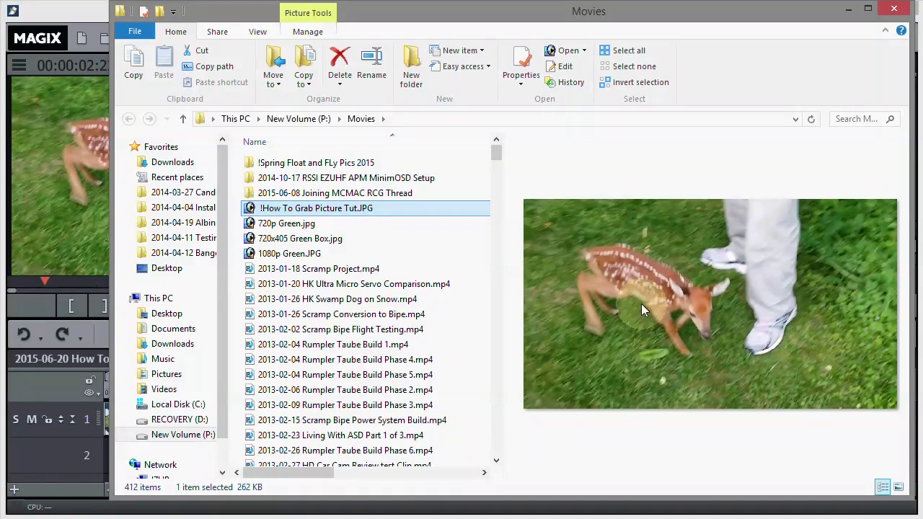
{"action": "left_click", "coordinate": [894, 13]}
Step: In File Explorer, open the 2015-06-06 model rocket collection part 2 folder within Videos HD Camera
{"action": "left_click_drag", "start_coordinate": [677, 29], "coordinate": [544, 21]}
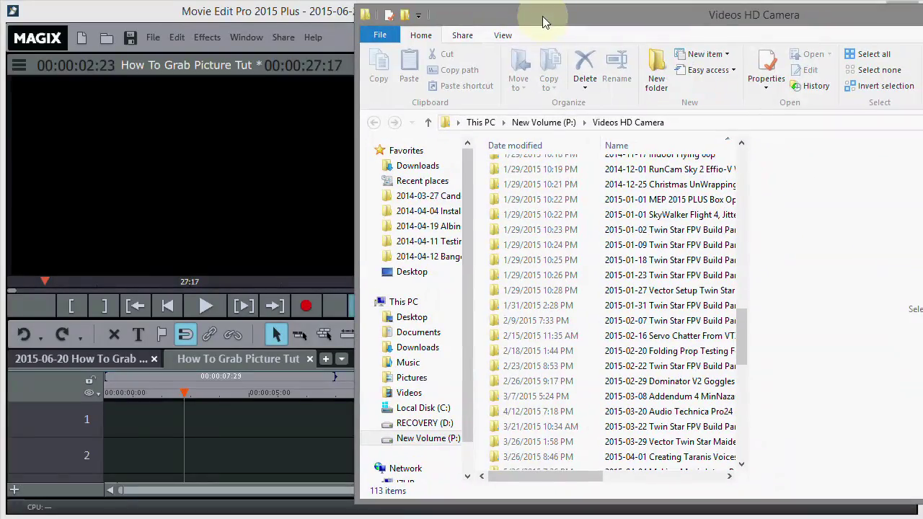
{"action": "left_click_drag", "start_coordinate": [744, 332], "coordinate": [731, 431]}
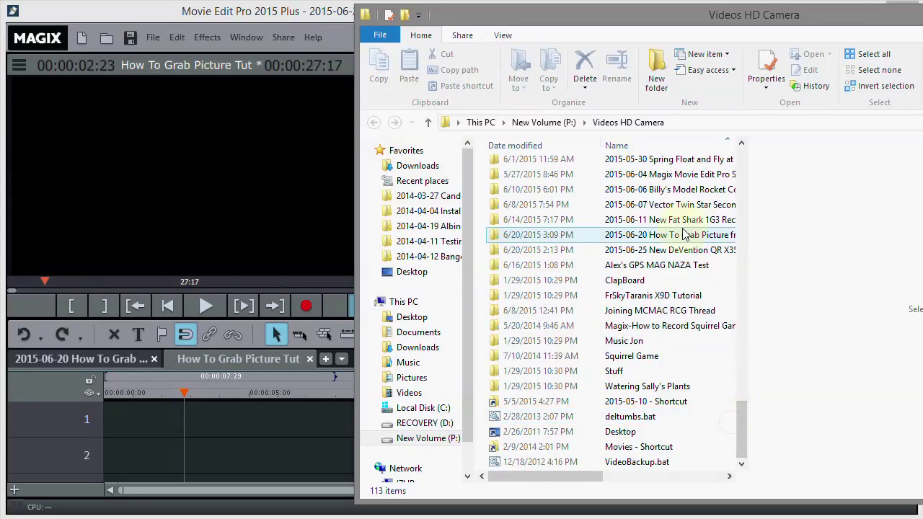
{"action": "left_click_drag", "start_coordinate": [744, 423], "coordinate": [745, 408]}
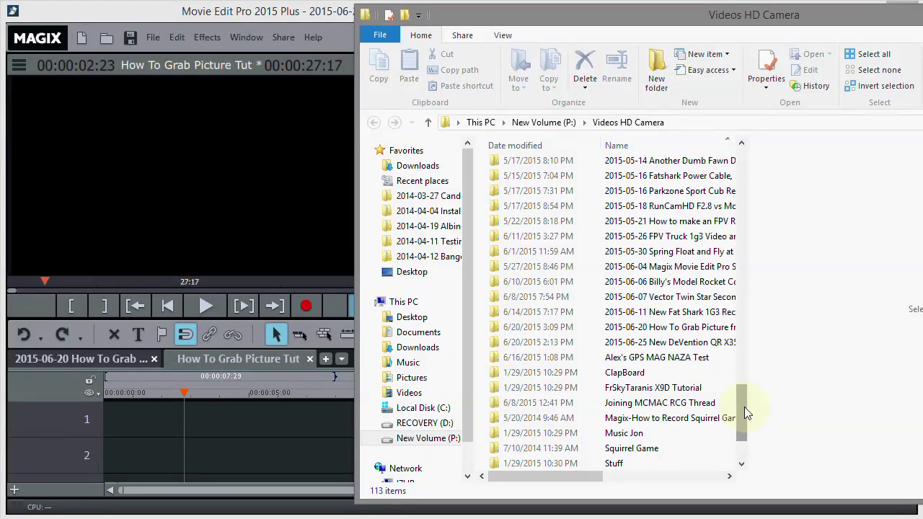
{"action": "double_click", "coordinate": [662, 284]}
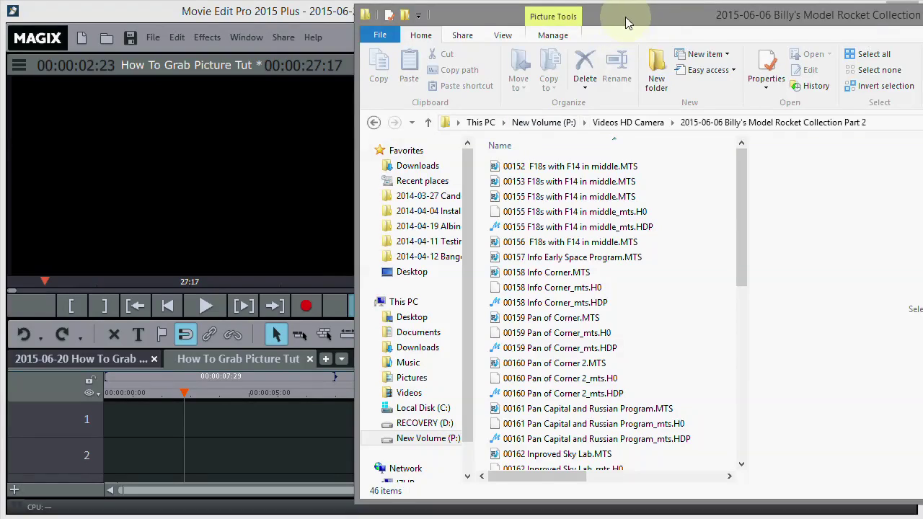
Step: Add 00157 Info Early Space Program.MTS to the start of track 1 and return to the video editor
{"action": "left_click_drag", "start_coordinate": [628, 21], "coordinate": [723, 67]}
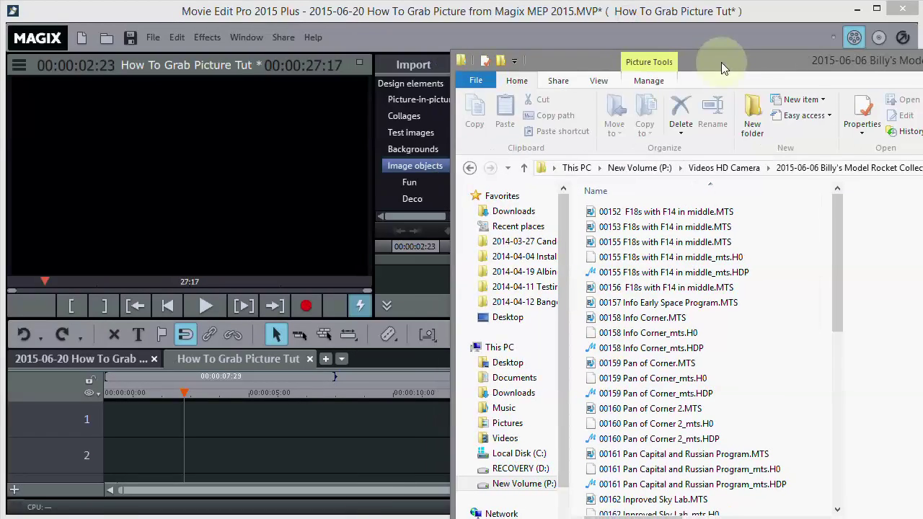
{"action": "left_click", "coordinate": [660, 306]}
{"action": "left_click_drag", "start_coordinate": [670, 305], "coordinate": [129, 426]}
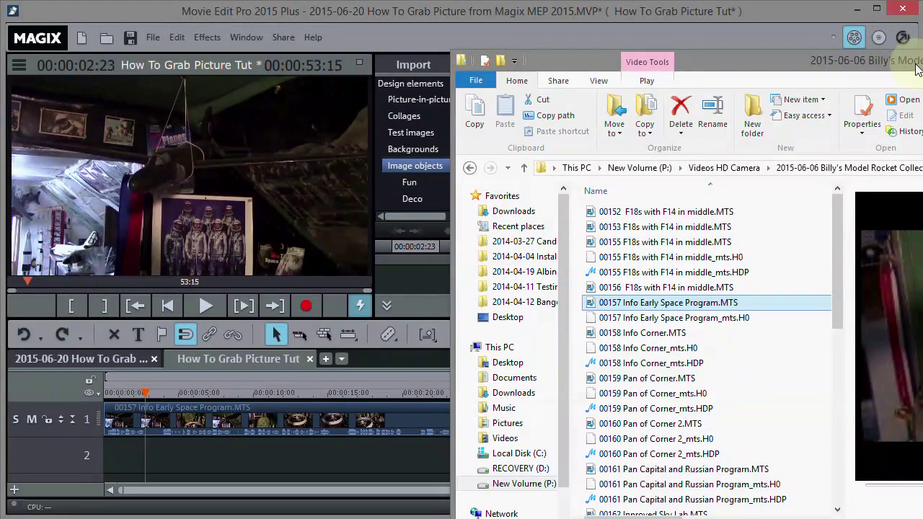
{"action": "left_click", "coordinate": [710, 7]}
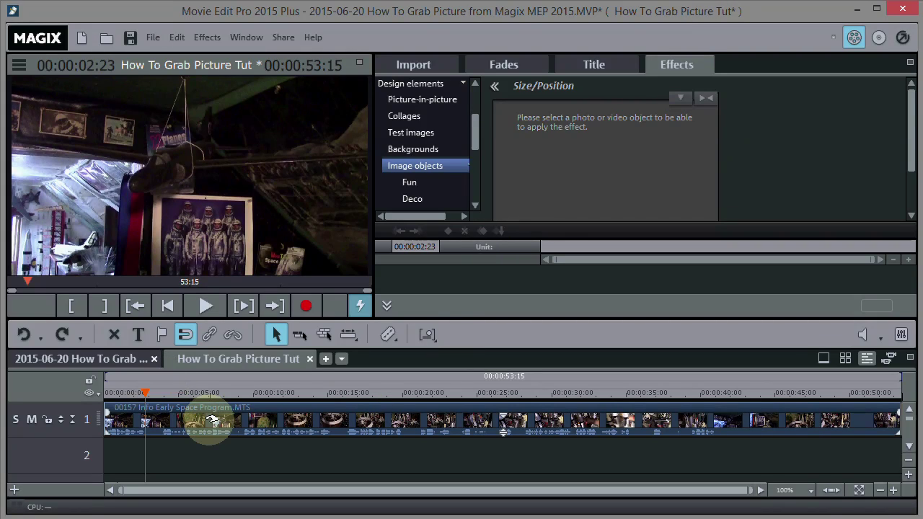
Step: Move the playhead to 00:00:06:23 and examine the space program clip's resolution in its object properties
{"action": "left_click_drag", "start_coordinate": [146, 392], "coordinate": [205, 391]}
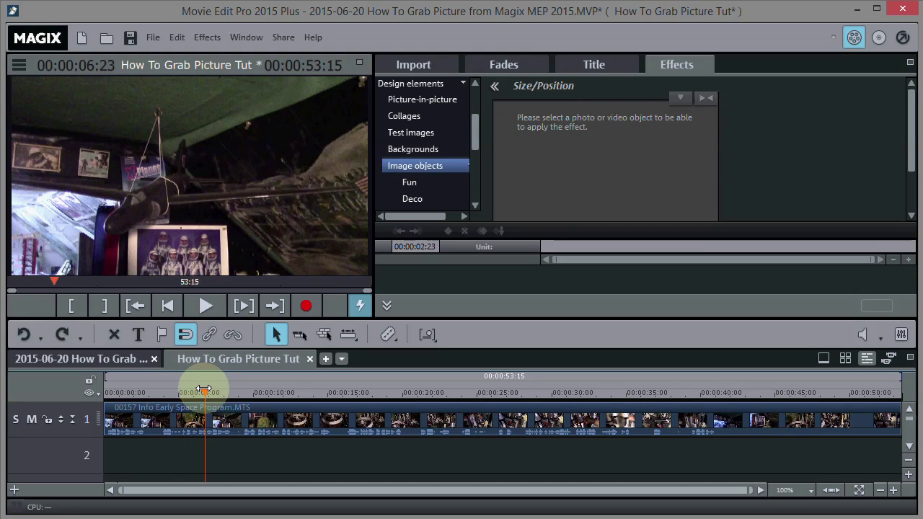
{"action": "right_click", "coordinate": [266, 420]}
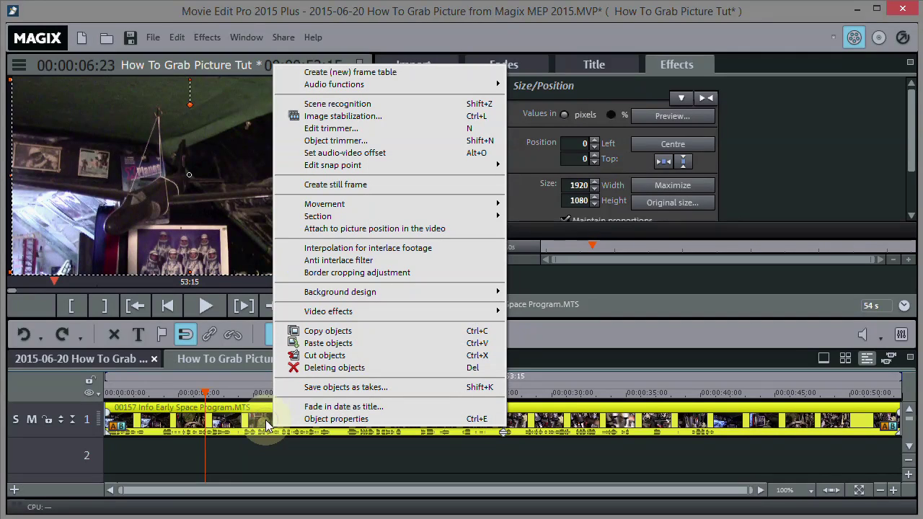
{"action": "left_click", "coordinate": [322, 424]}
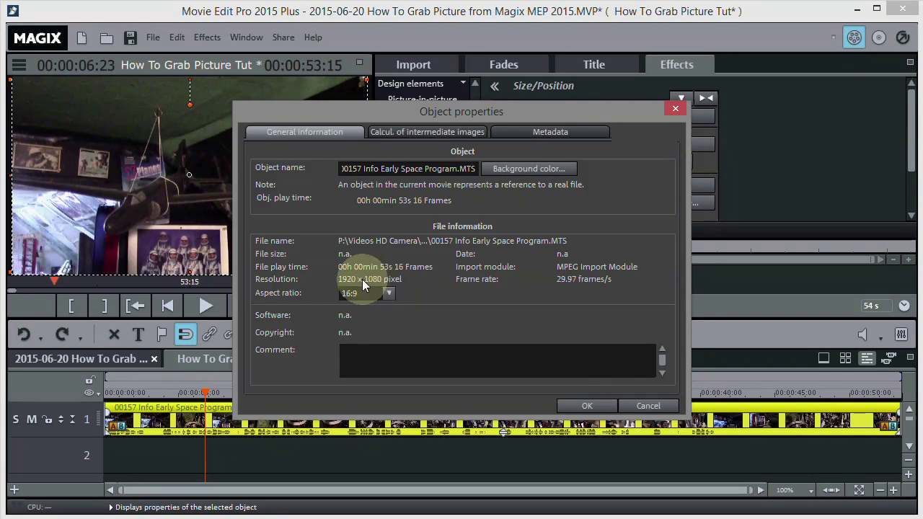
{"action": "left_click", "coordinate": [675, 108]}
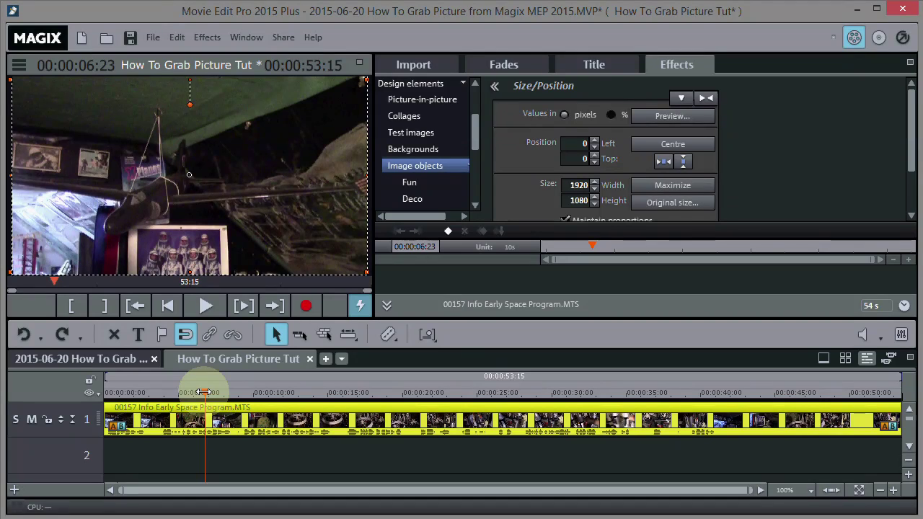
Step: Move the playhead to 00:00:31:05 and set the space program clip's gamma to 90 in the Brightness/Contrast video effect
{"action": "left_click_drag", "start_coordinate": [205, 391], "coordinate": [569, 392]}
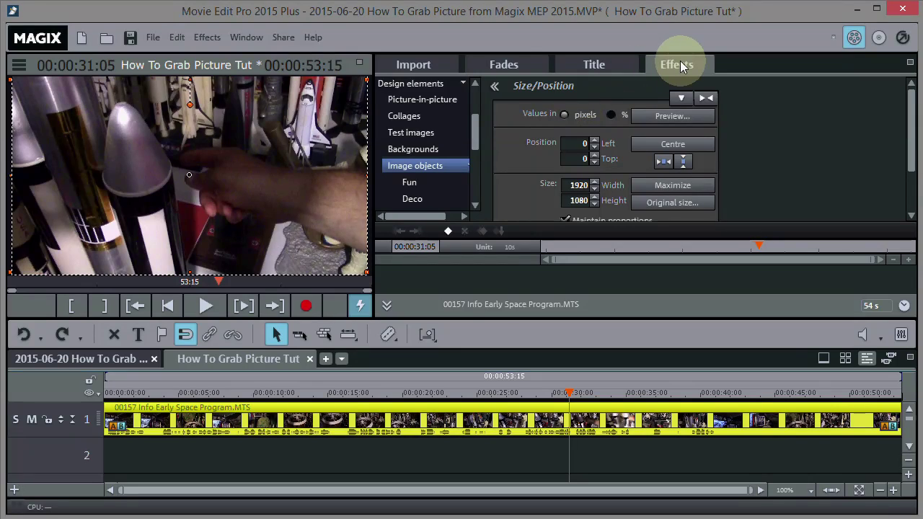
{"action": "left_click_drag", "start_coordinate": [476, 135], "coordinate": [474, 99]}
{"action": "left_click", "coordinate": [462, 103]}
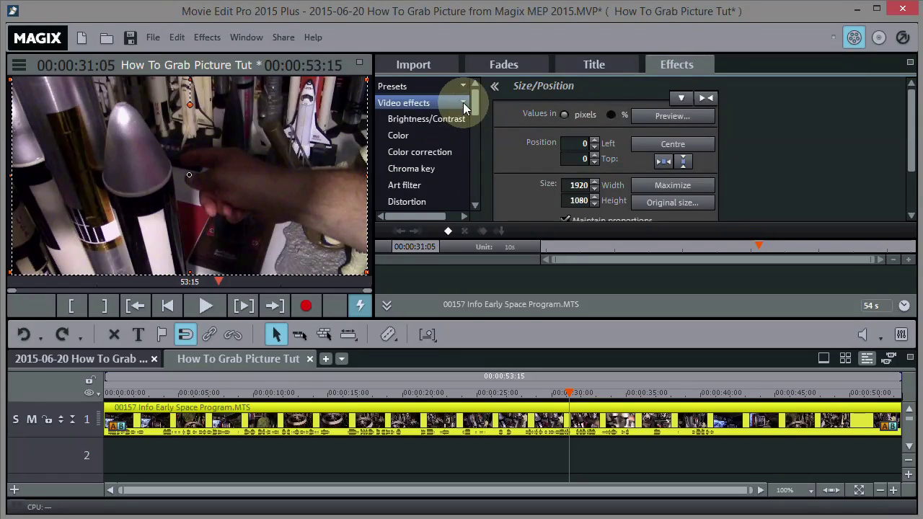
{"action": "left_click", "coordinate": [449, 120]}
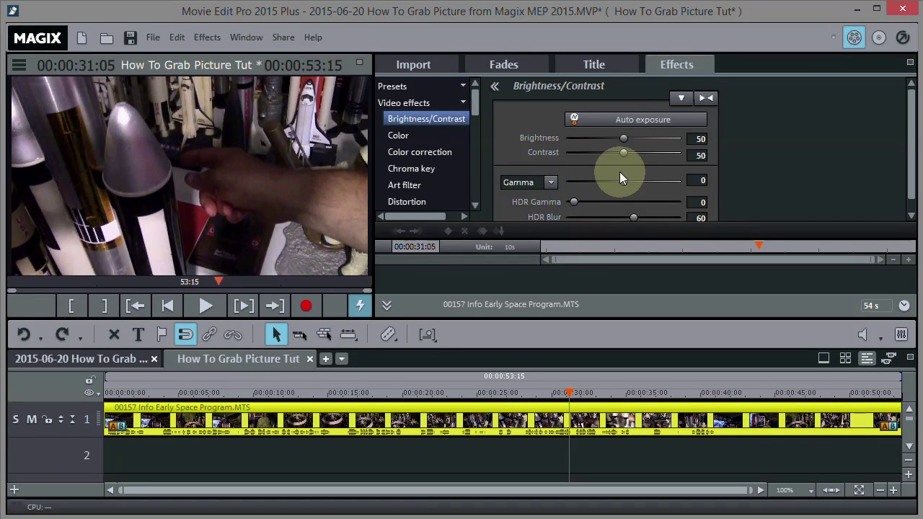
{"action": "left_click_drag", "start_coordinate": [624, 178], "coordinate": [669, 181]}
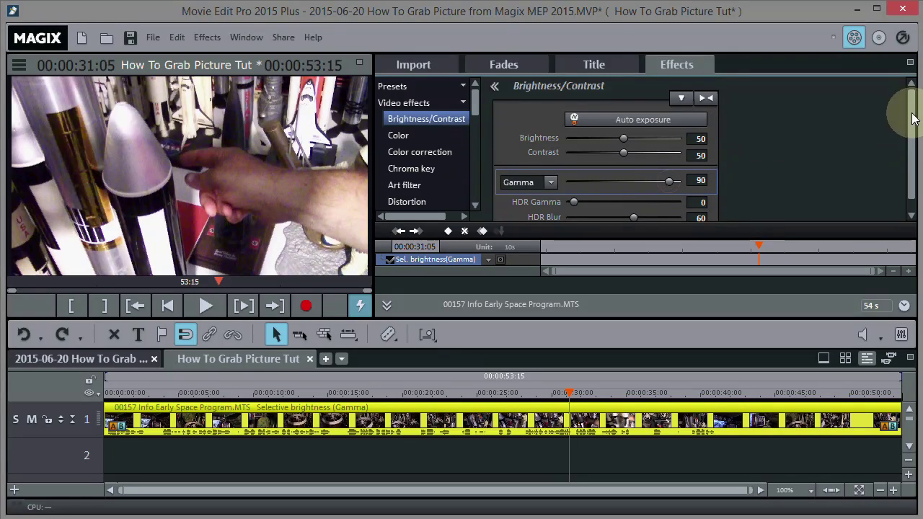
Step: Set the space program clip's contrast to 51
{"action": "scroll", "coordinate": [907, 144], "scroll_direction": "down", "scroll_amount": 1}
{"action": "left_click_drag", "start_coordinate": [906, 161], "coordinate": [907, 168]}
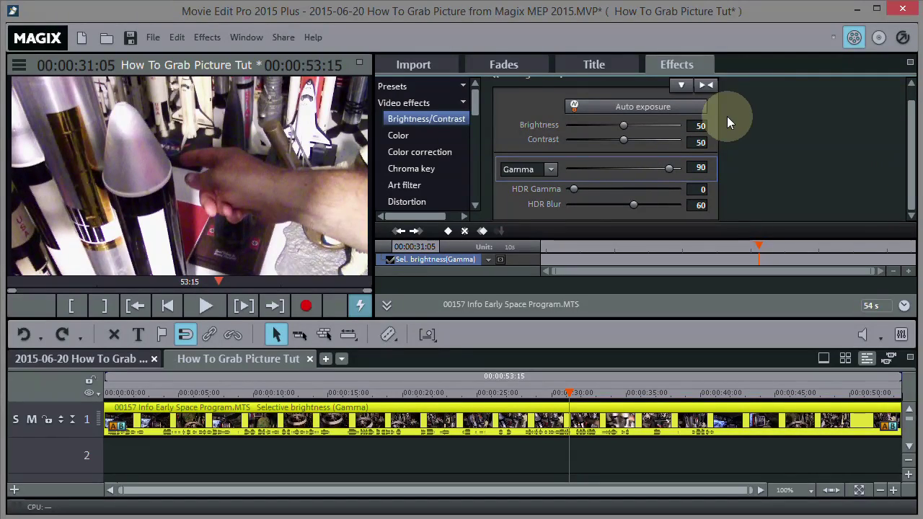
{"action": "mouse_move", "coordinate": [622, 139]}
{"action": "left_mouse_down"}
{"action": "mouse_move", "coordinate": [638, 139]}
{"action": "mouse_move", "coordinate": [625, 142]}
{"action": "left_mouse_up"}
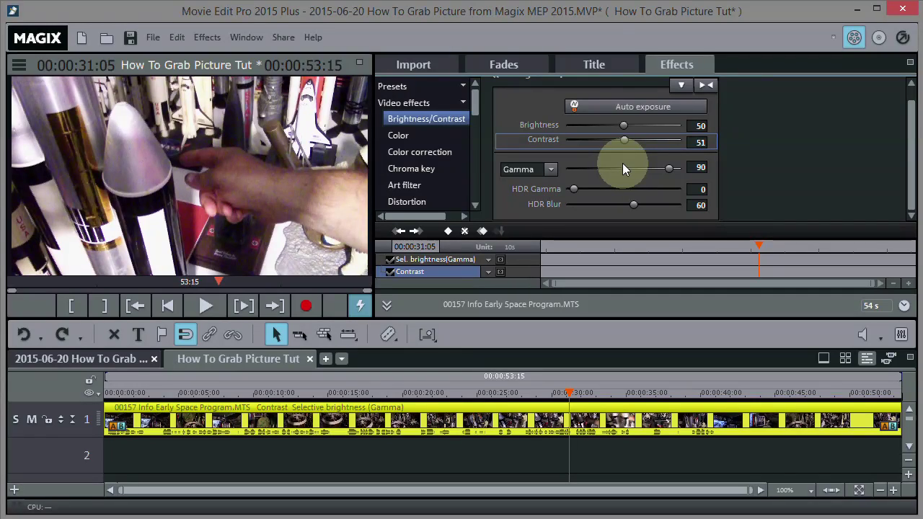
Step: Start a single frame export as JPEG for the current frame and review its file name and storage path
{"action": "left_click", "coordinate": [152, 39]}
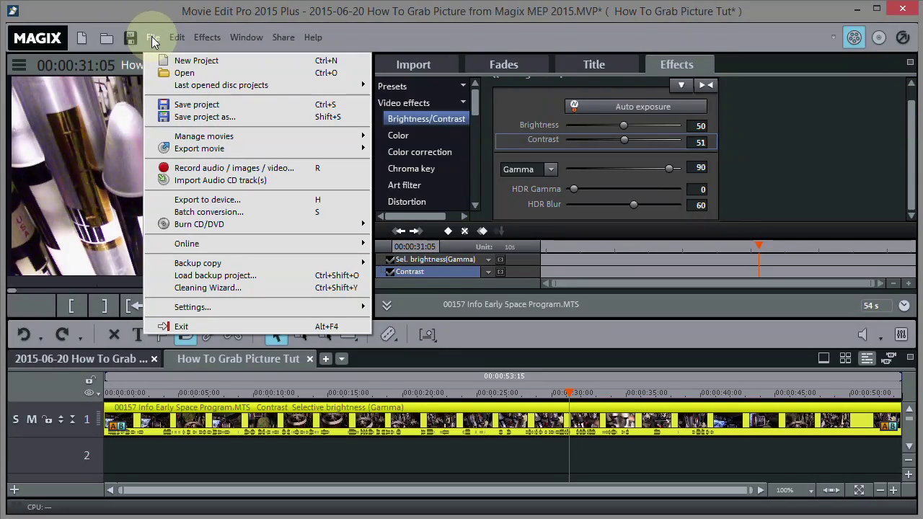
{"action": "mouse_move", "coordinate": [196, 157]}
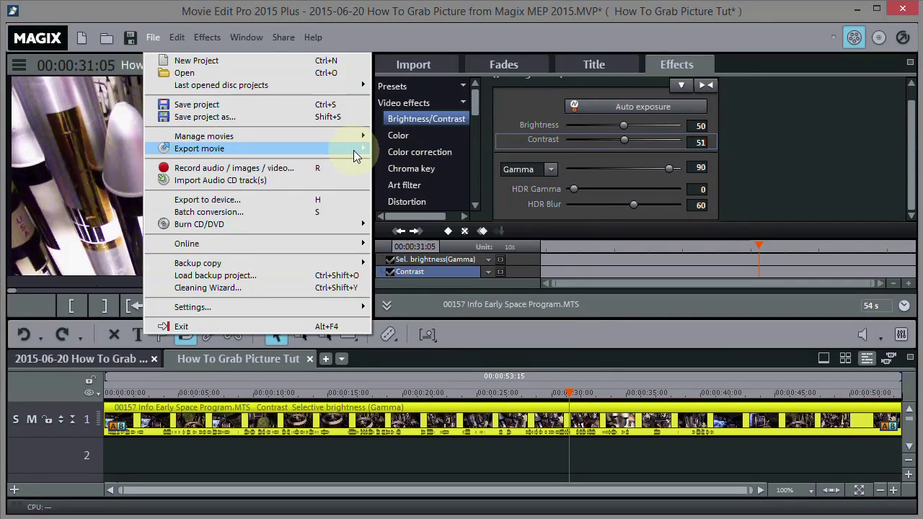
{"action": "mouse_move", "coordinate": [355, 154]}
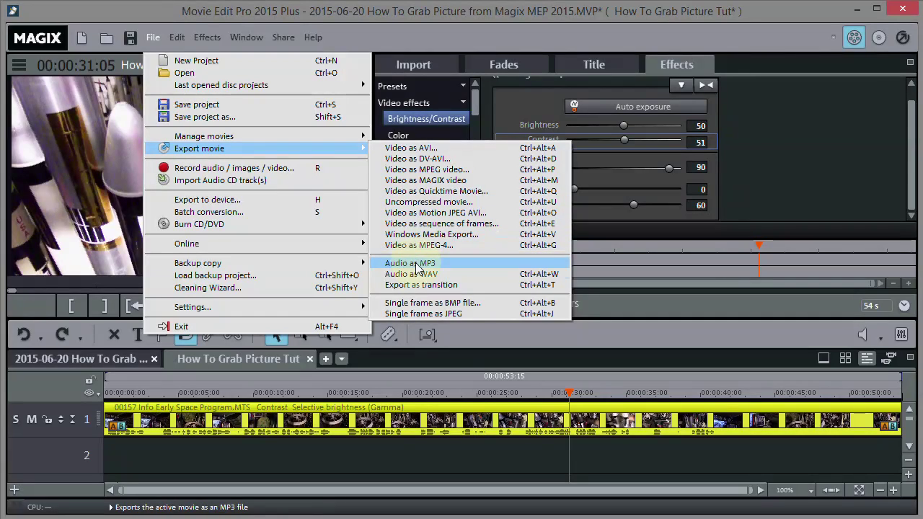
{"action": "left_click", "coordinate": [421, 315]}
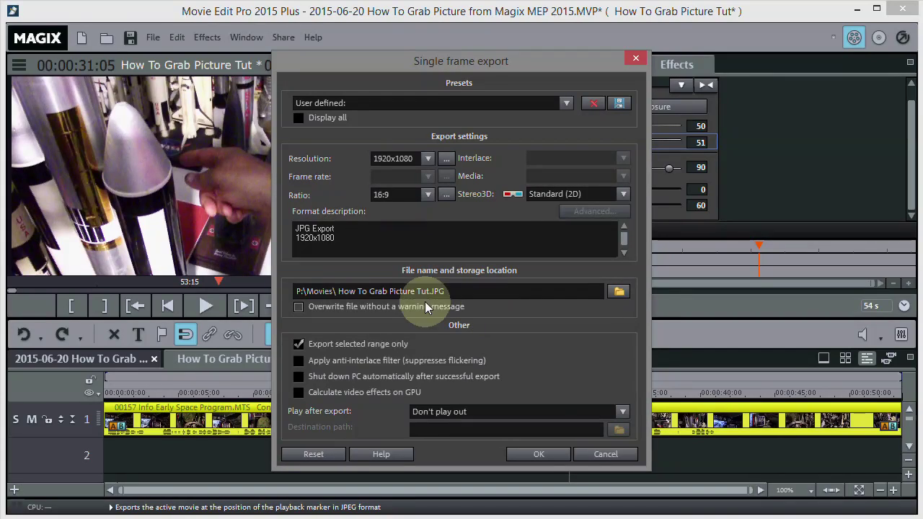
{"action": "left_click_drag", "start_coordinate": [296, 292], "coordinate": [469, 289]}
{"action": "left_click", "coordinate": [469, 289]}
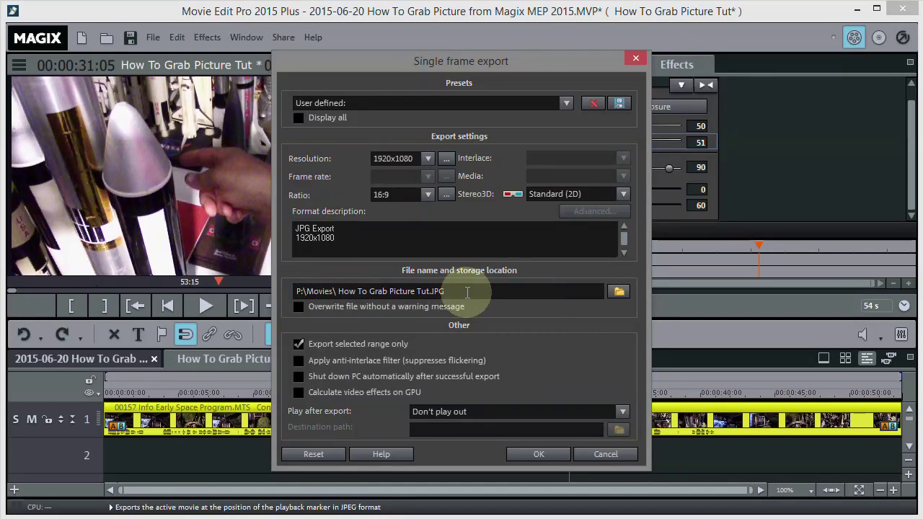
{"action": "left_click_drag", "start_coordinate": [300, 290], "coordinate": [286, 302]}
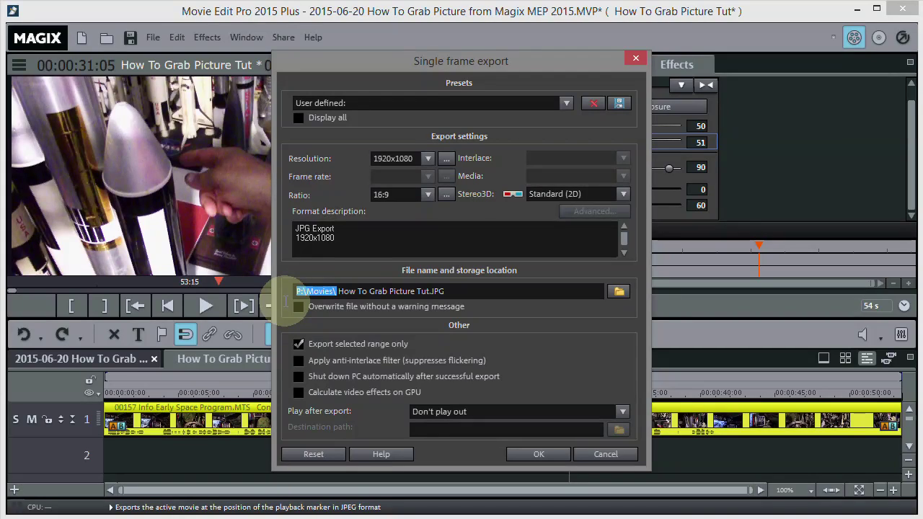
{"action": "left_click", "coordinate": [545, 292]}
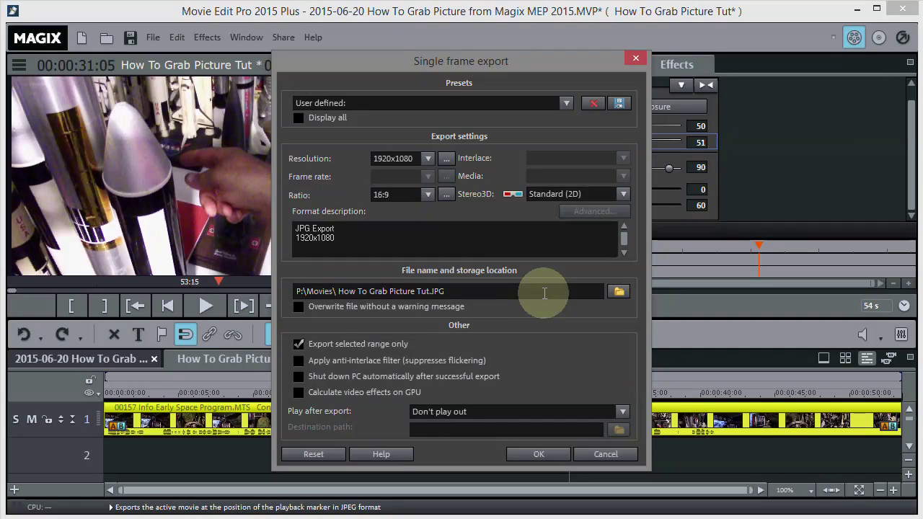
Step: Choose the Movies folder on New Volume (P:) as the storage location for the exported JPEG
{"action": "left_click", "coordinate": [618, 289]}
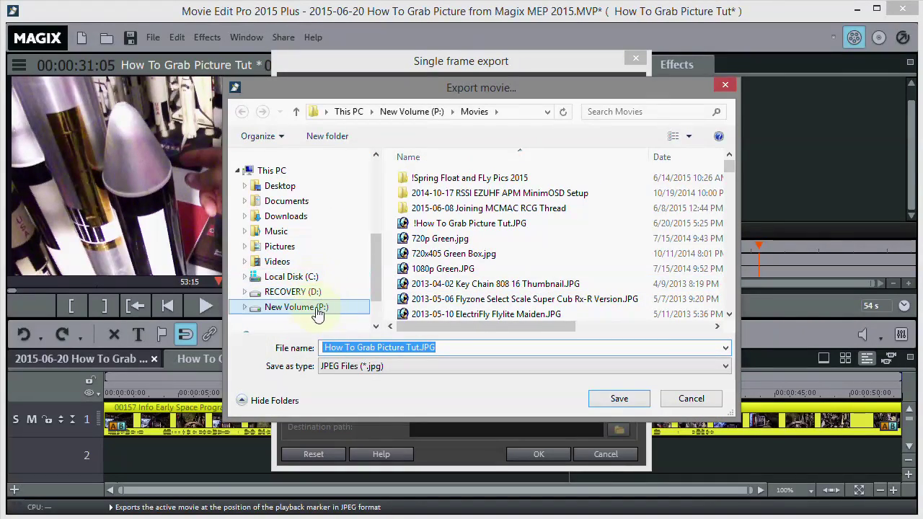
{"action": "left_click", "coordinate": [303, 307]}
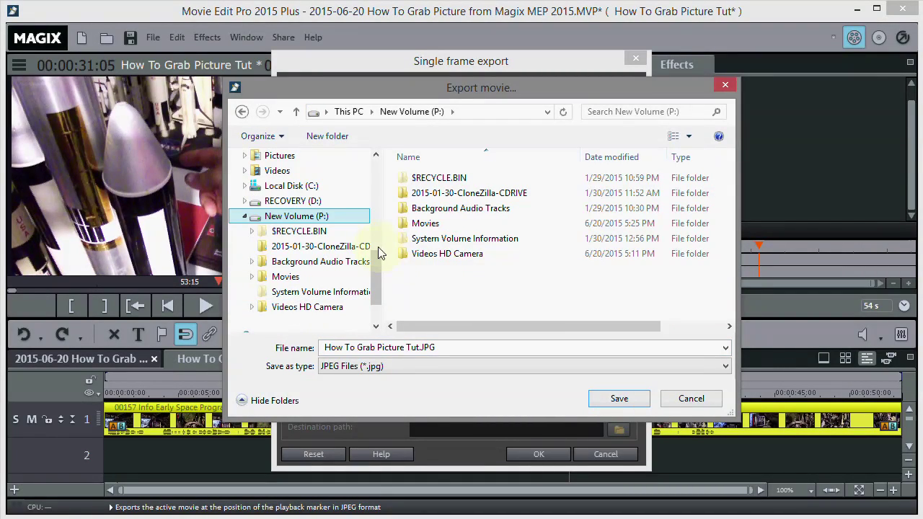
{"action": "left_click_drag", "start_coordinate": [375, 264], "coordinate": [373, 287]}
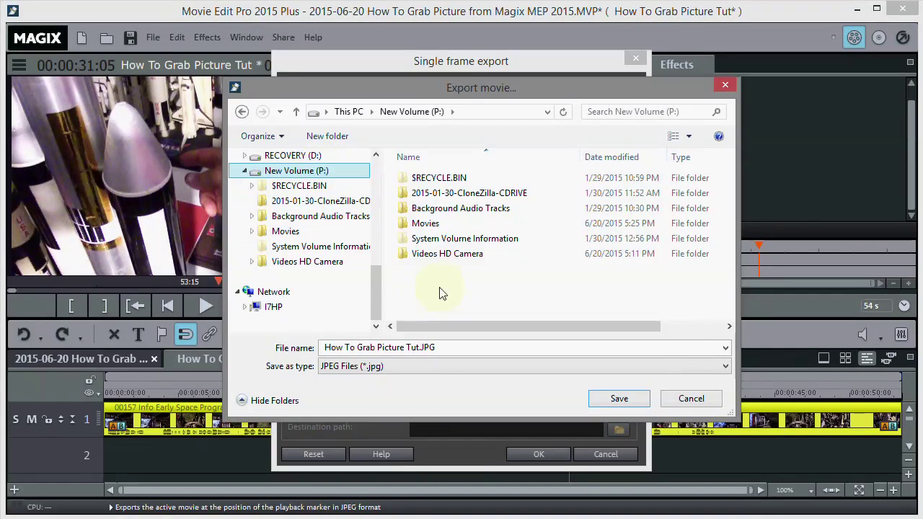
{"action": "double_click", "coordinate": [424, 225]}
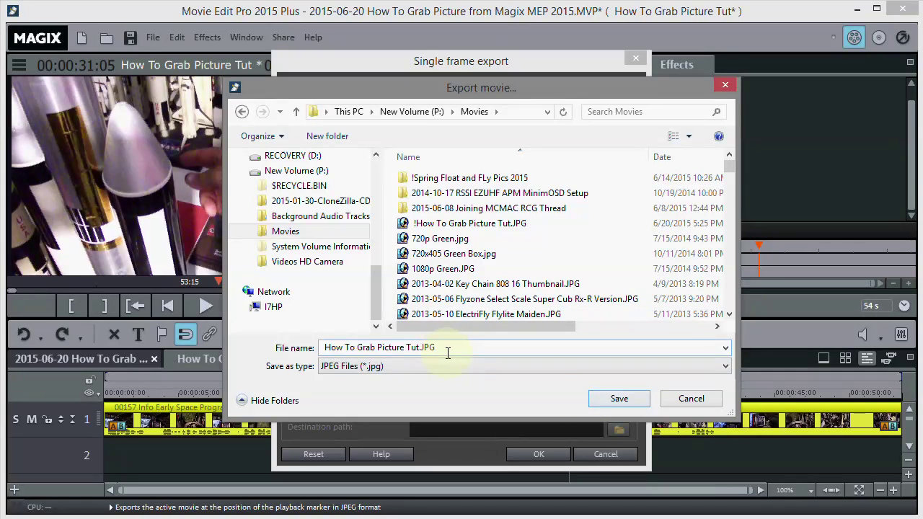
{"action": "left_click", "coordinate": [622, 399]}
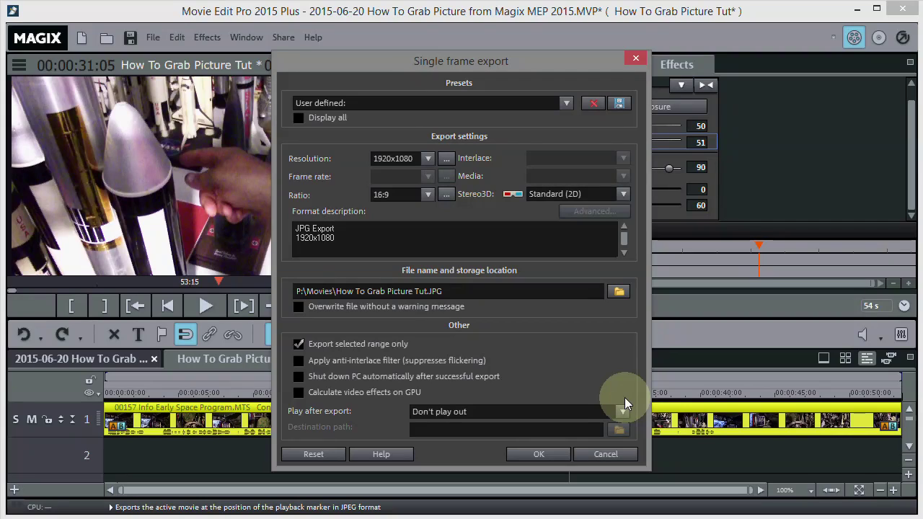
Step: Name the export file !How To Grab Picture Tut 02.JPG and export the frame, continuing with the existing frame rate settings
{"action": "left_click", "coordinate": [428, 291]}
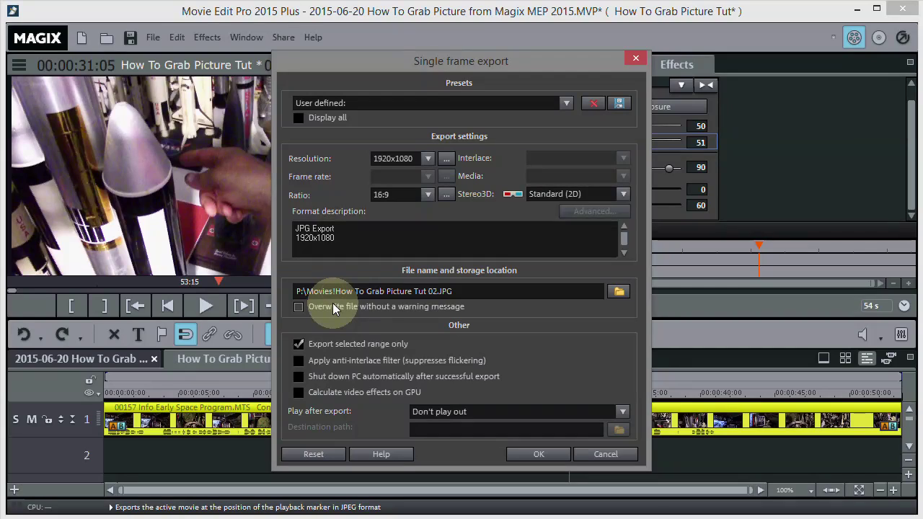
{"action": "type", "text": "\\"}
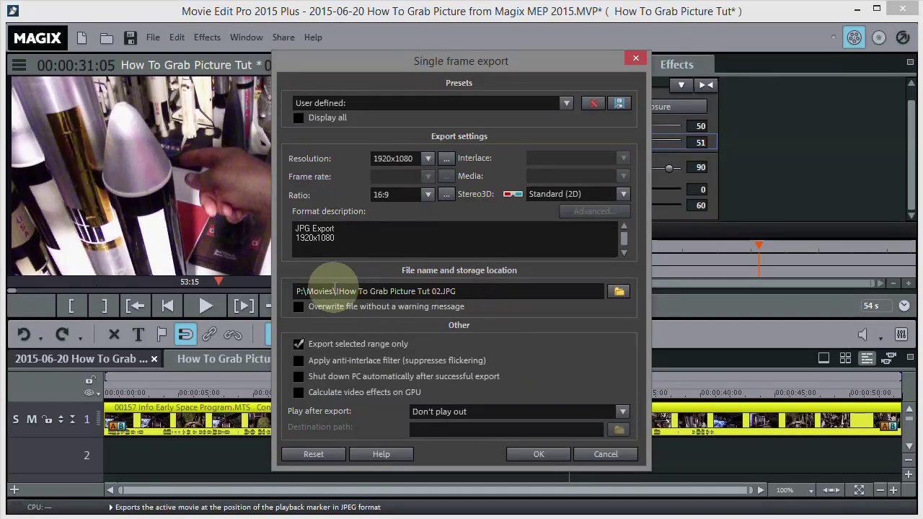
{"action": "type", "text": "!"}
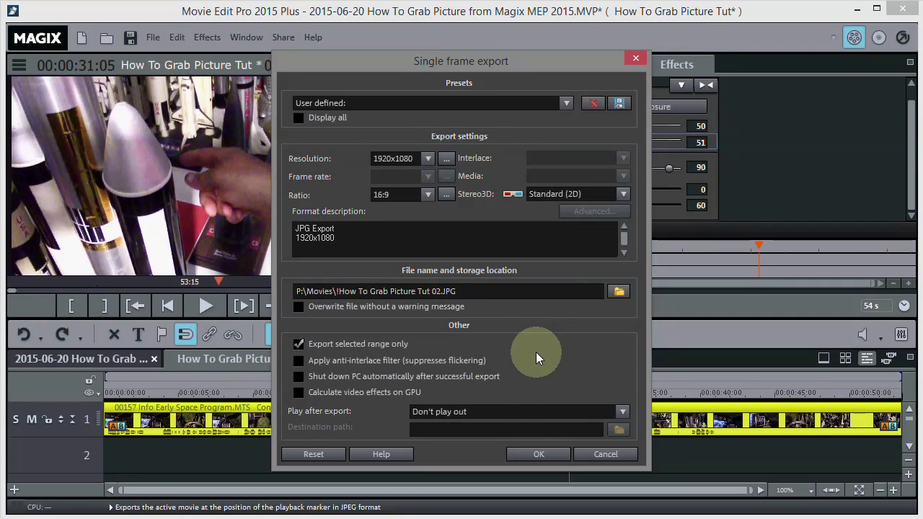
{"action": "left_click", "coordinate": [533, 454]}
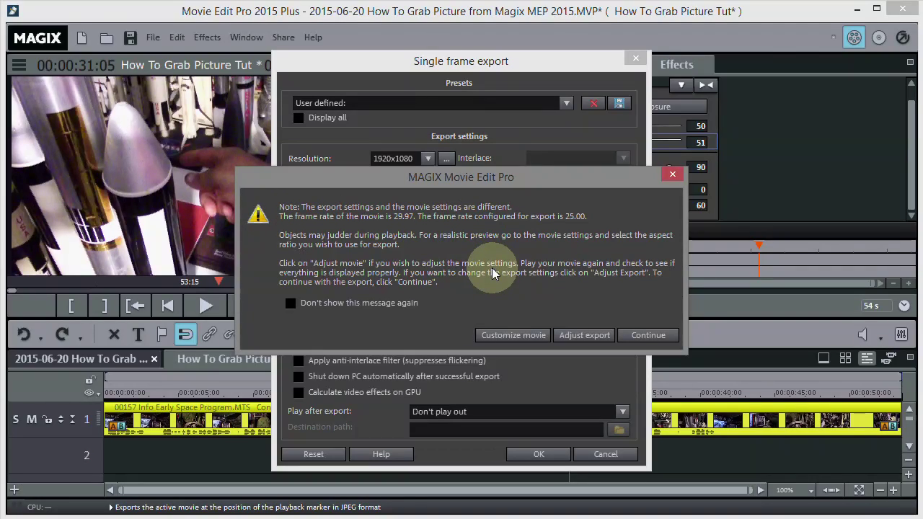
{"action": "left_click", "coordinate": [644, 335]}
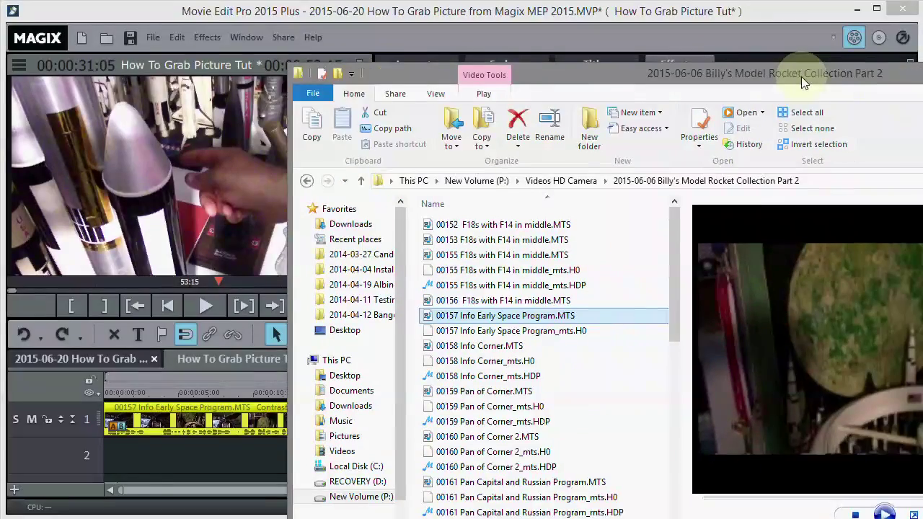
Step: In File Explorer, open the Movies folder on New Volume (P:) and preview !How To Grab Picture Tut 02.JPG
{"action": "left_click_drag", "start_coordinate": [800, 77], "coordinate": [769, 85]}
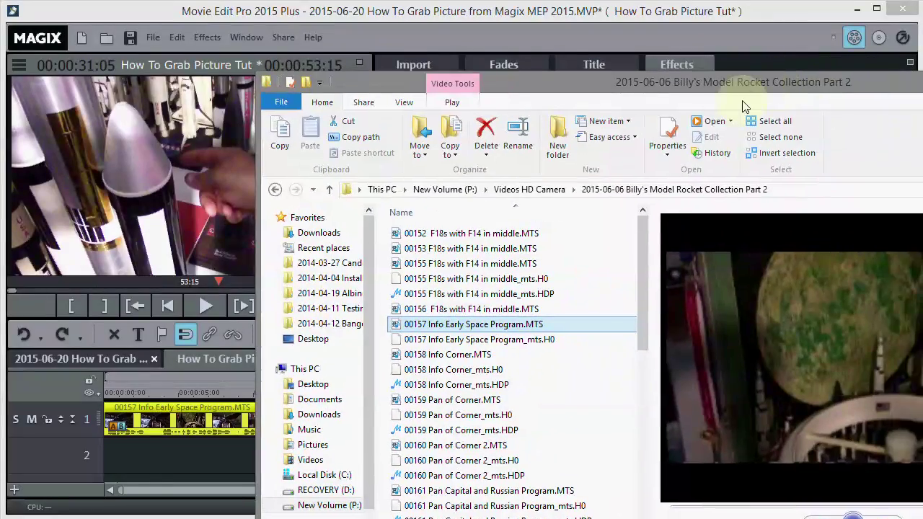
{"action": "left_click", "coordinate": [441, 191]}
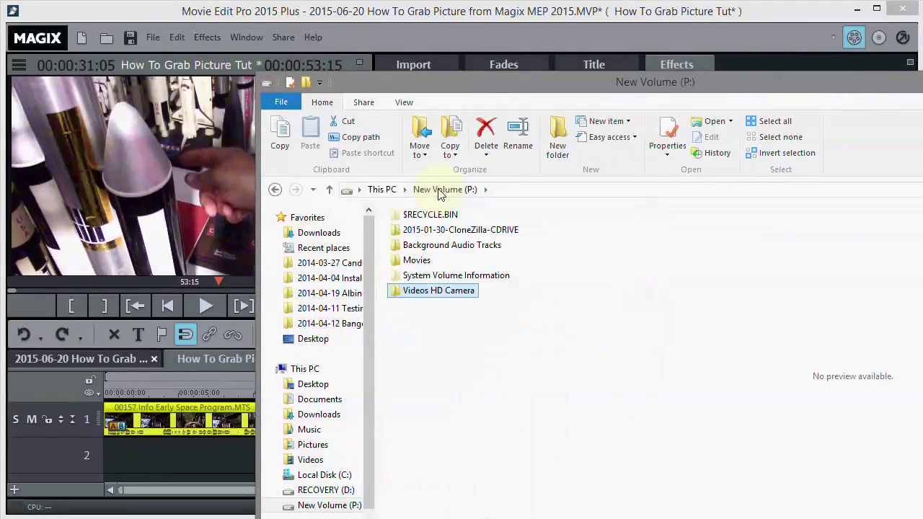
{"action": "left_click", "coordinate": [401, 261]}
{"action": "double_click", "coordinate": [401, 261]}
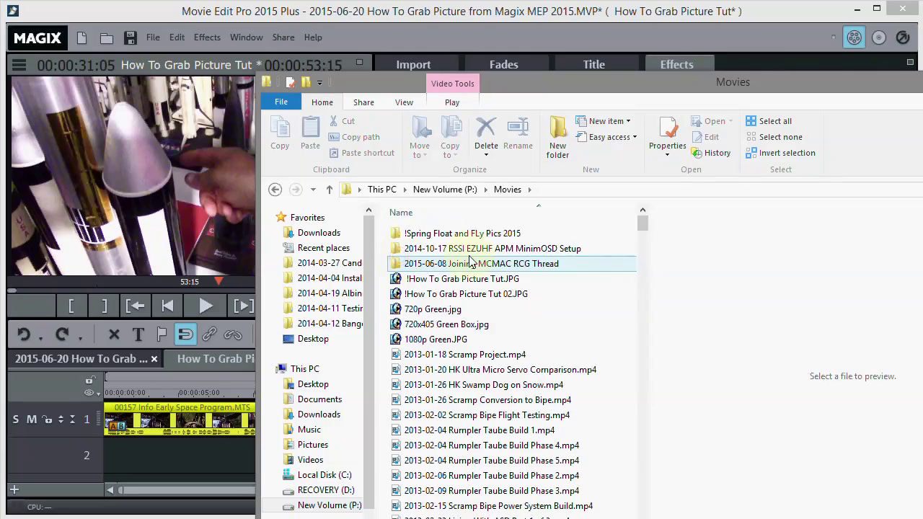
{"action": "left_click", "coordinate": [469, 295]}
{"action": "left_click_drag", "start_coordinate": [854, 79], "coordinate": [517, 106]}
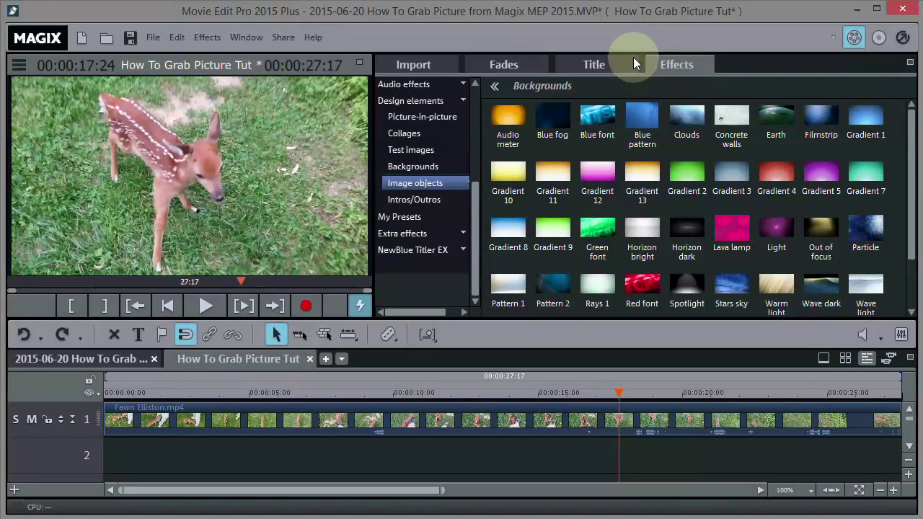
Step: Add the Floral frame 1 border from the image objects in the design elements to the fawn clip
{"action": "left_click", "coordinate": [431, 102]}
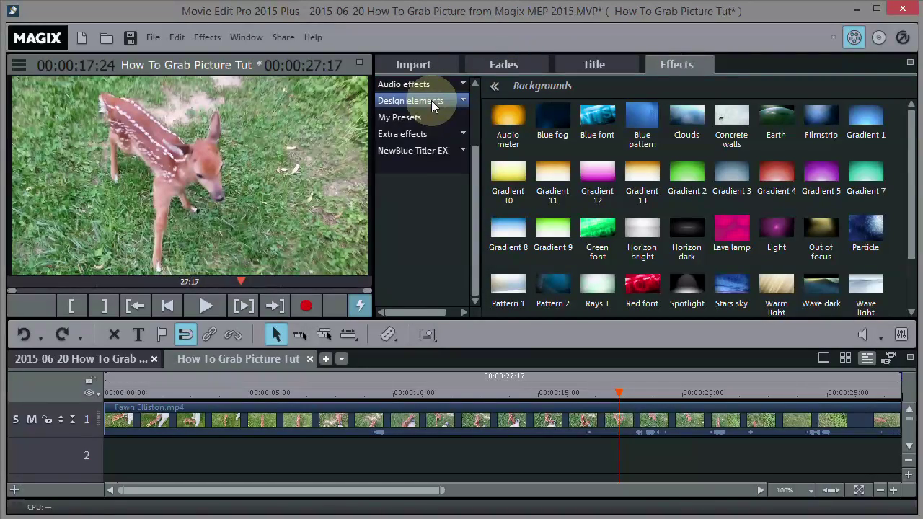
{"action": "left_click", "coordinate": [433, 105]}
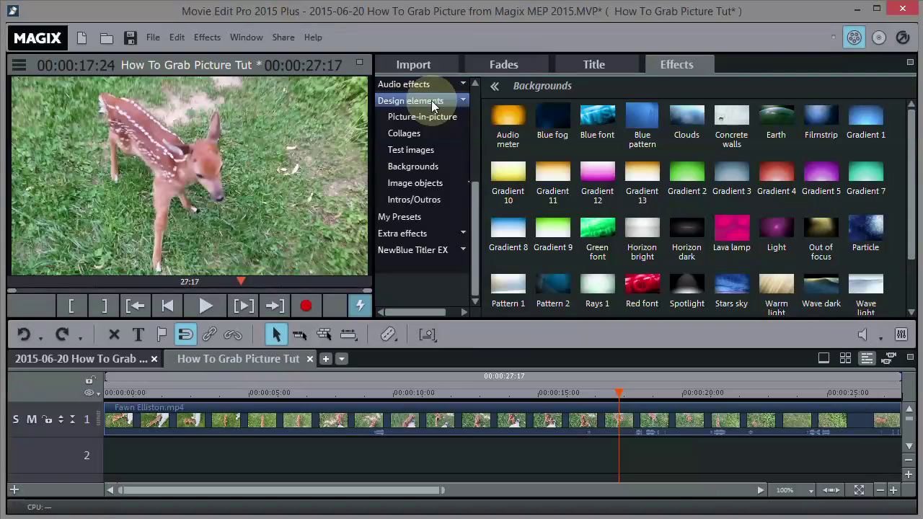
{"action": "left_click", "coordinate": [423, 185]}
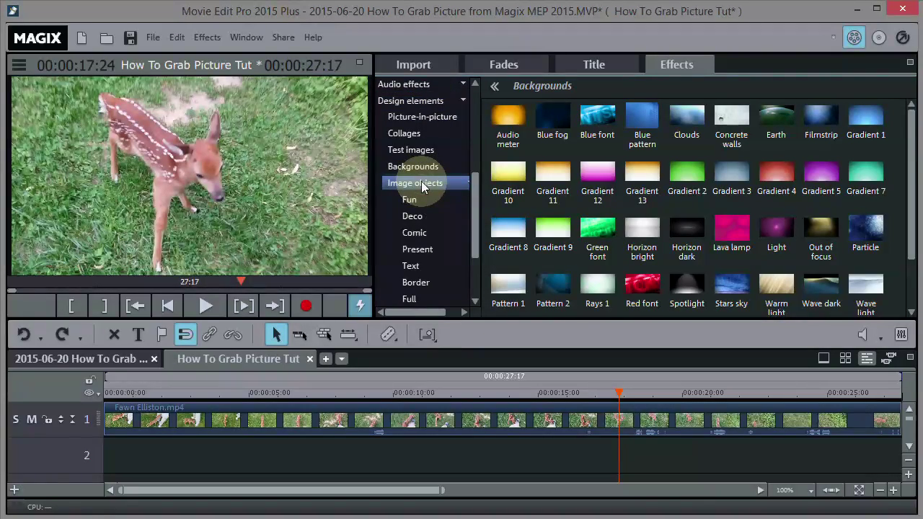
{"action": "left_click_drag", "start_coordinate": [473, 207], "coordinate": [469, 231]}
{"action": "left_click", "coordinate": [422, 224]}
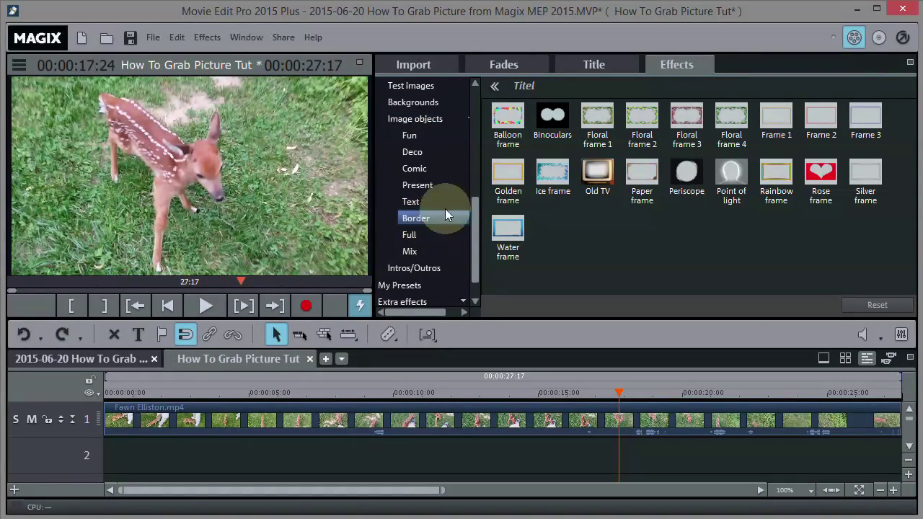
{"action": "mouse_move", "coordinate": [590, 116]}
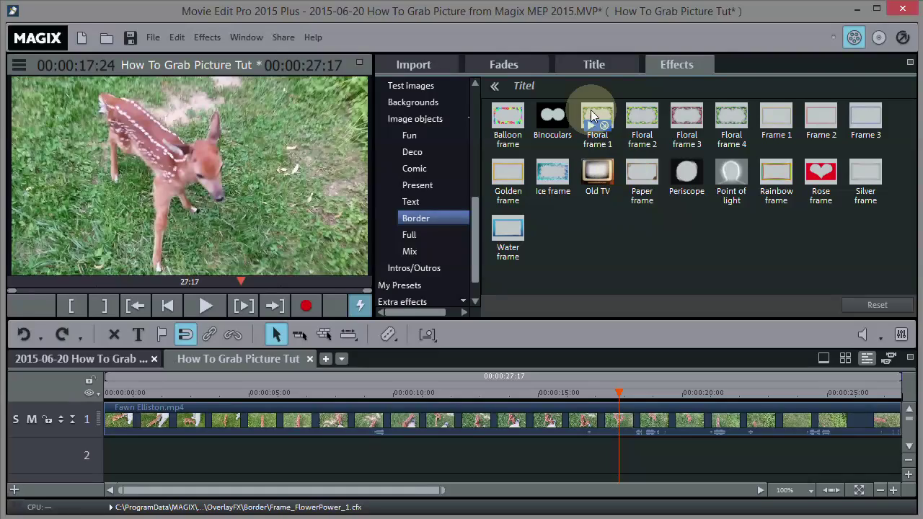
{"action": "left_click_drag", "start_coordinate": [591, 117], "coordinate": [527, 431]}
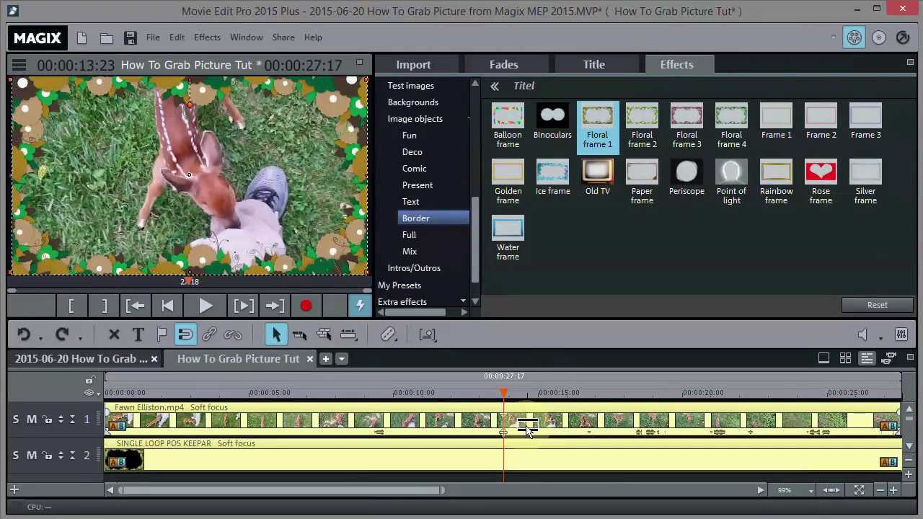
Step: Move the playhead to 00:00:17:26, the framed shot of the standing fawn
{"action": "left_click", "coordinate": [511, 393]}
{"action": "left_click_drag", "start_coordinate": [511, 393], "coordinate": [620, 394]}
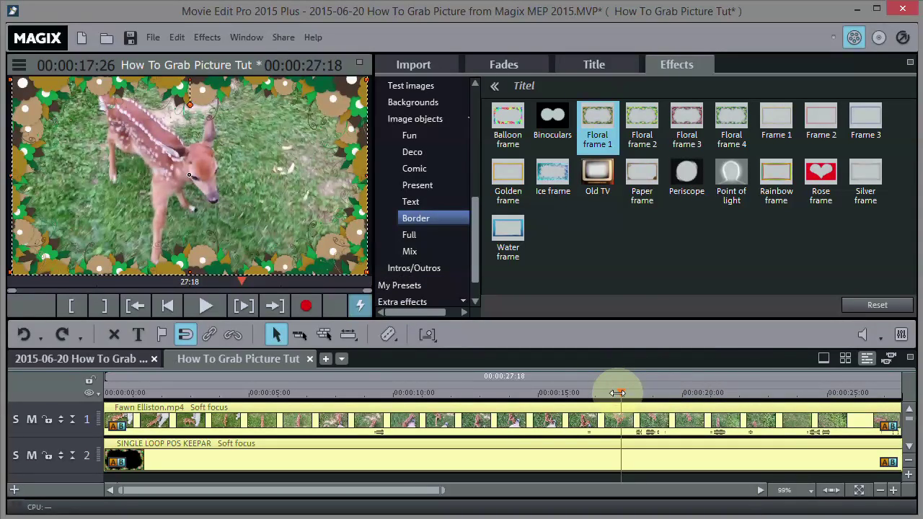
{"action": "left_click_drag", "start_coordinate": [618, 393], "coordinate": [620, 394]}
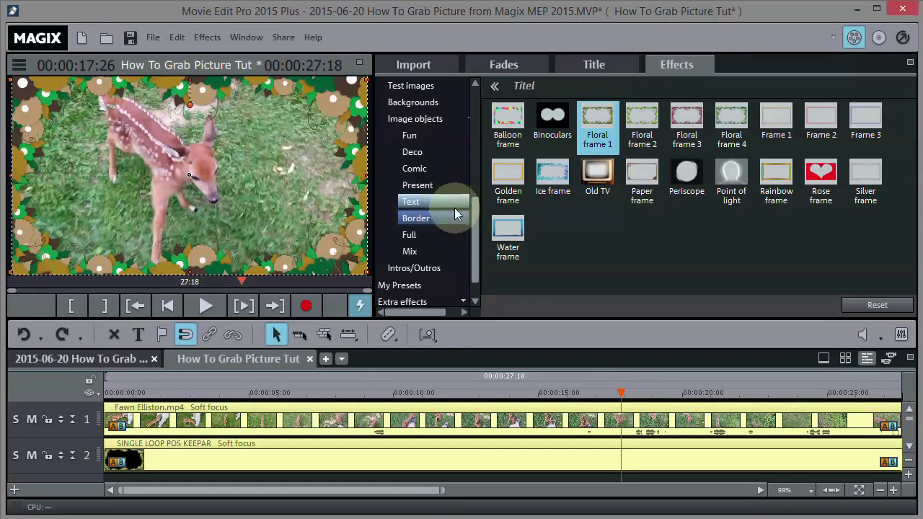
Step: Set the fawn clip's Sharpen value to 39 in the Sharpness video effects
{"action": "left_click_drag", "start_coordinate": [472, 248], "coordinate": [474, 159]}
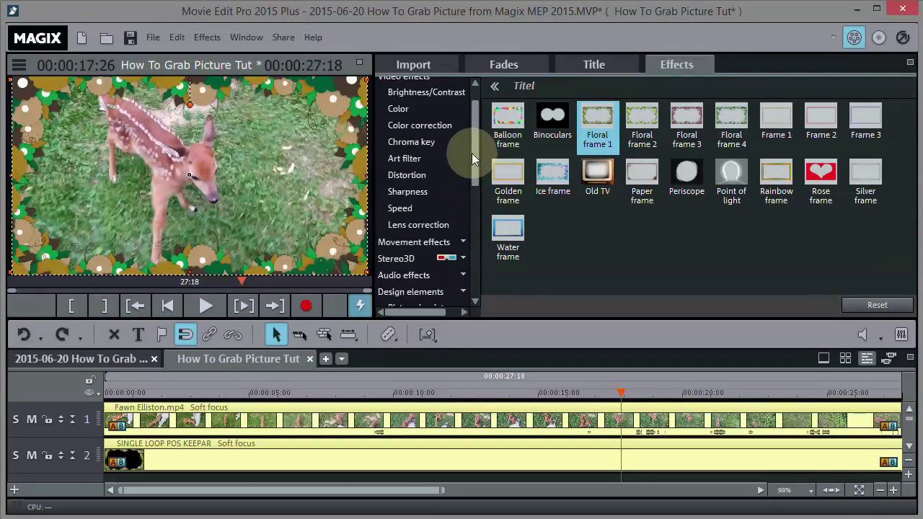
{"action": "left_click", "coordinate": [407, 191]}
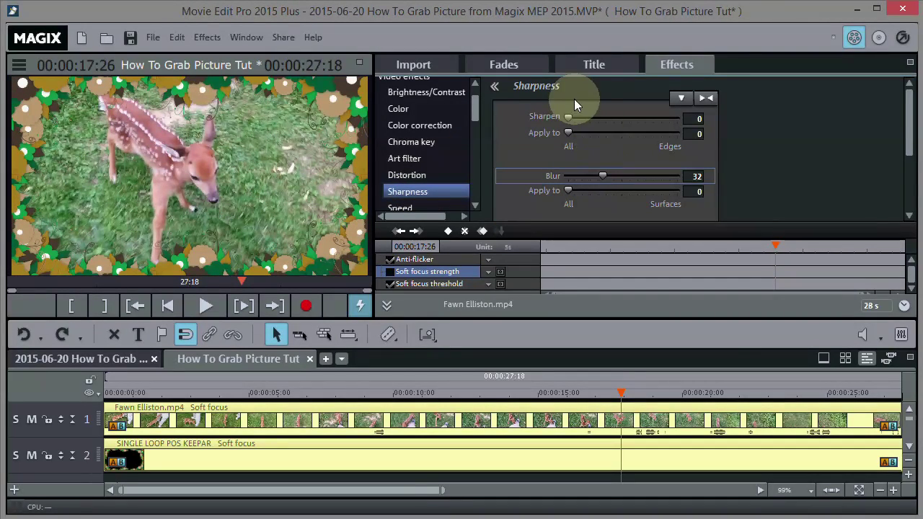
{"action": "left_click_drag", "start_coordinate": [568, 117], "coordinate": [618, 117]}
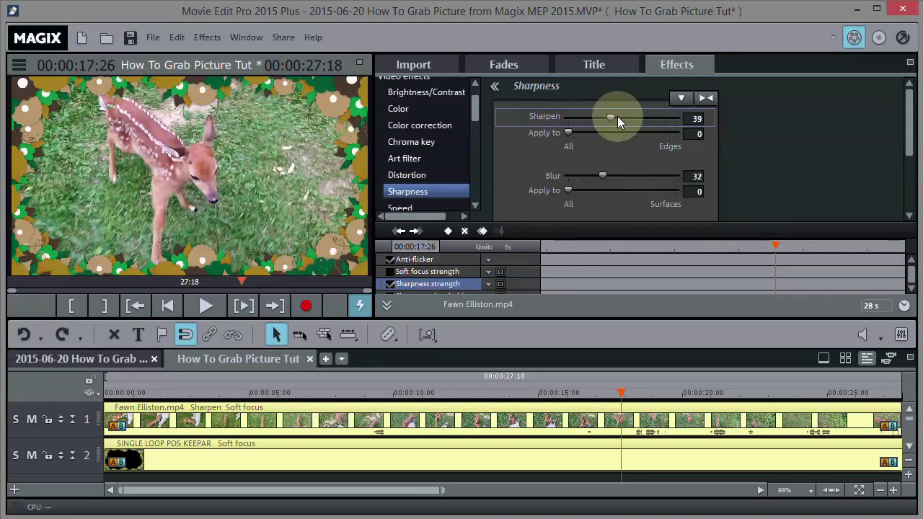
Step: Lower the fawn clip's gamma to -71 in the Brightness/Contrast effects
{"action": "left_click", "coordinate": [454, 111]}
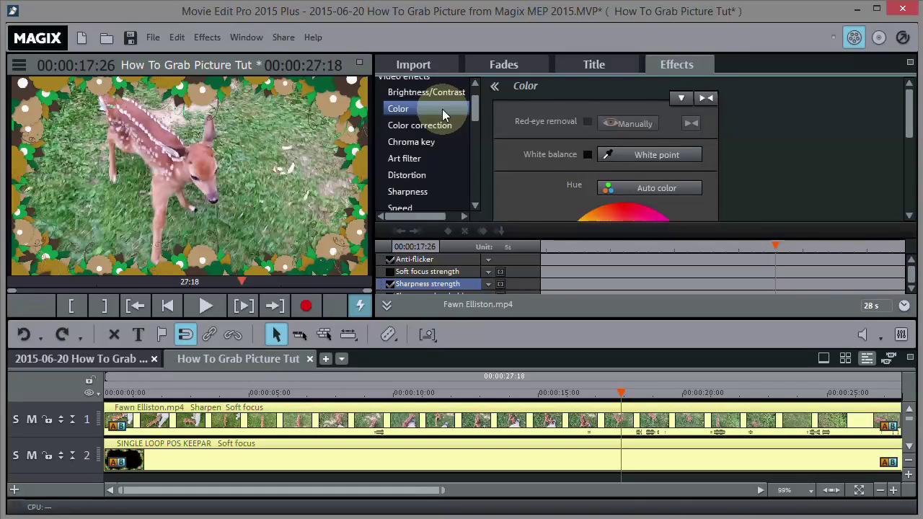
{"action": "left_click", "coordinate": [445, 99]}
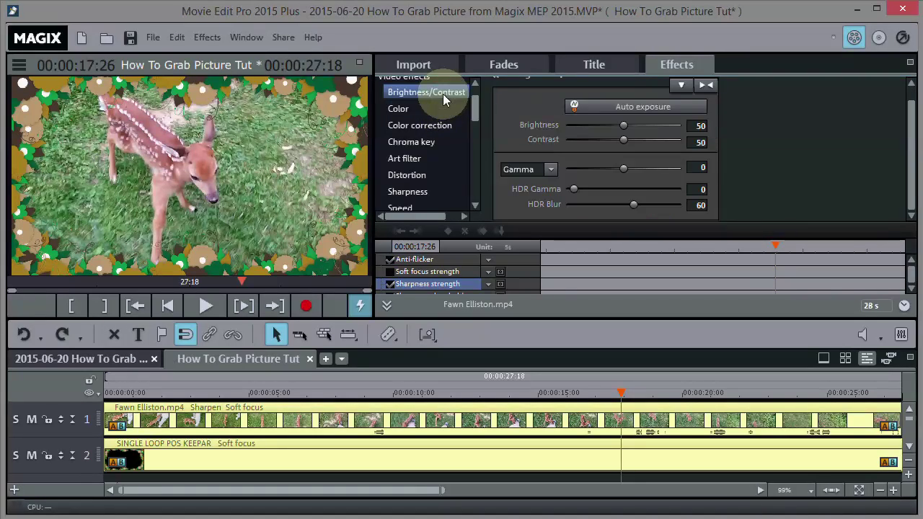
{"action": "left_click_drag", "start_coordinate": [624, 171], "coordinate": [596, 170]}
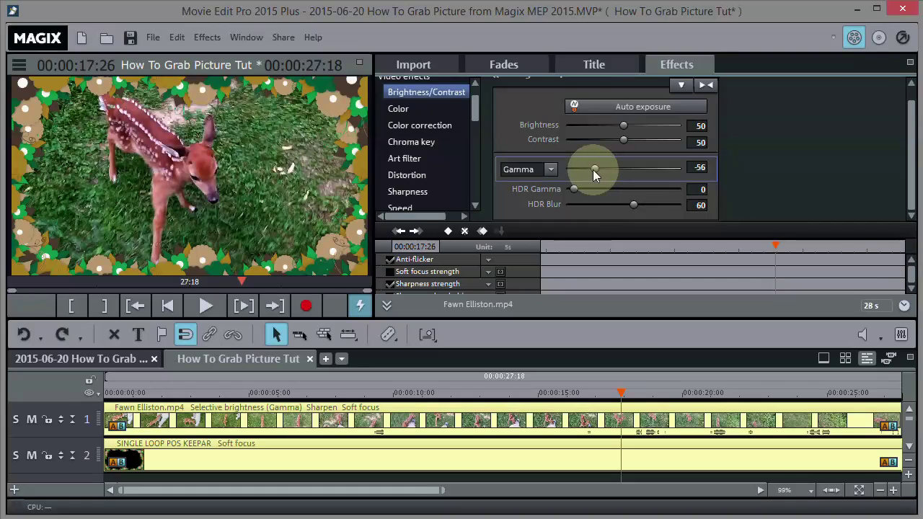
{"action": "left_click_drag", "start_coordinate": [594, 172], "coordinate": [586, 173]}
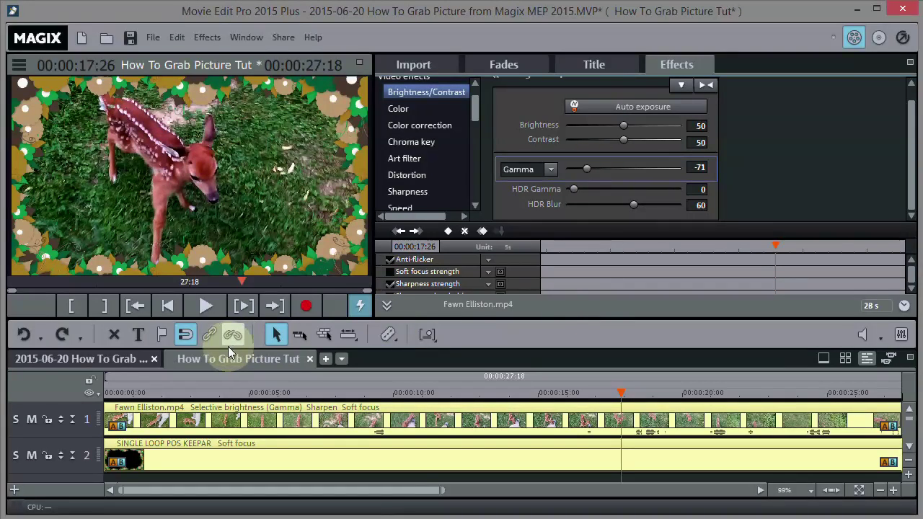
Step: Export the current fawn frame as a single JPEG named !Dear Fawn.JPG in P:\Movies
{"action": "left_click", "coordinate": [150, 39]}
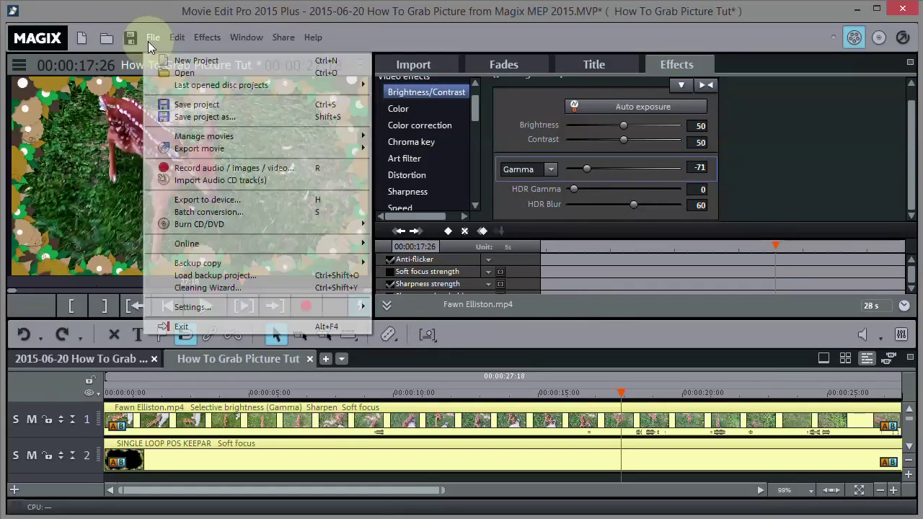
{"action": "mouse_move", "coordinate": [202, 154]}
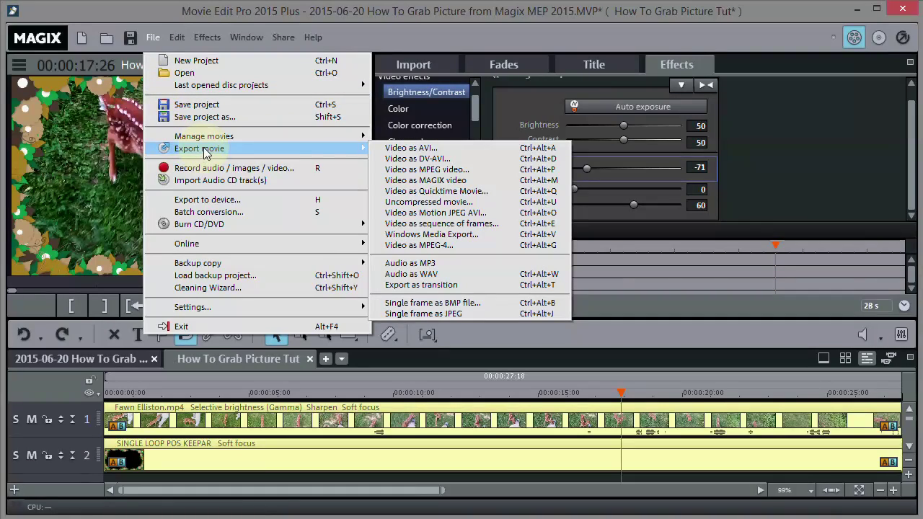
{"action": "left_click", "coordinate": [442, 315]}
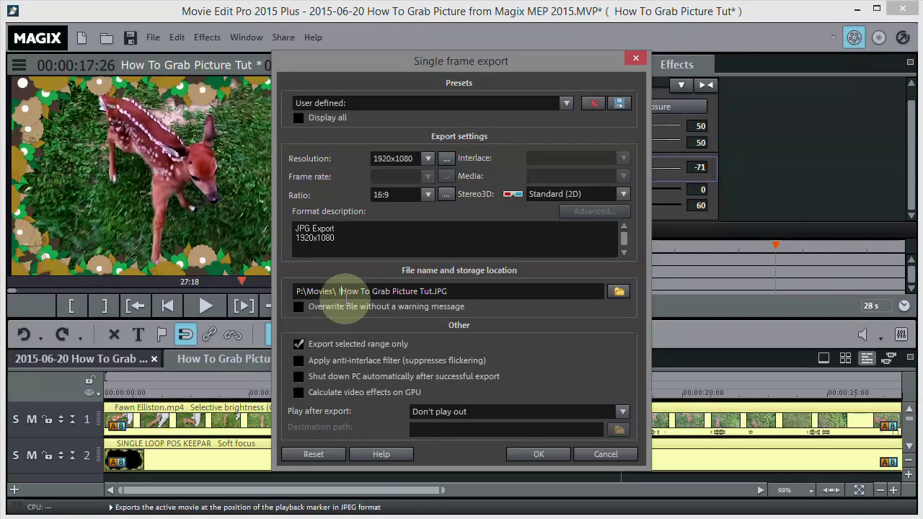
{"action": "double_click", "coordinate": [350, 291]}
{"action": "left_click_drag", "start_coordinate": [365, 294], "coordinate": [433, 292]}
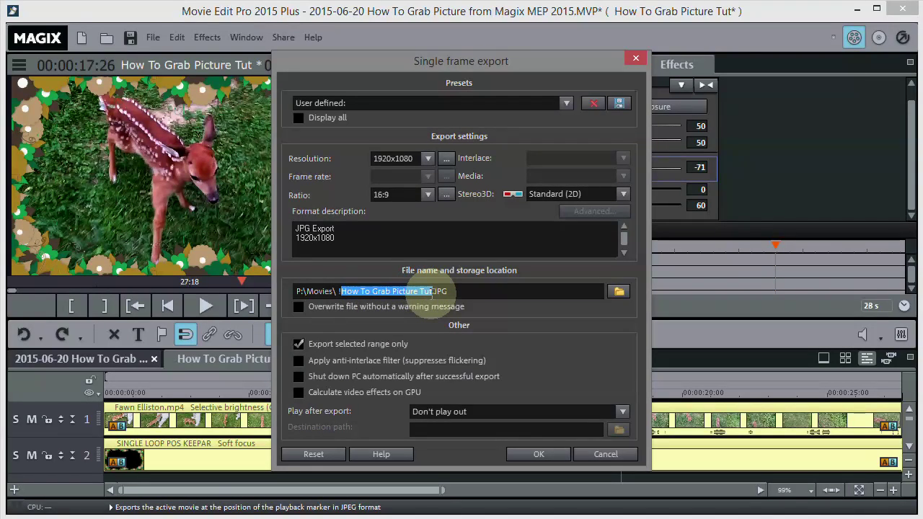
{"action": "type", "text": "Dear Fawn"}
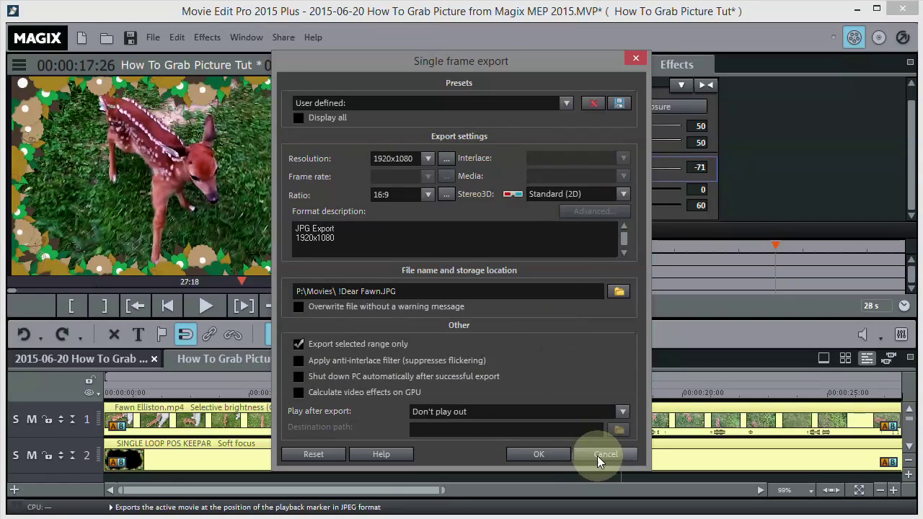
{"action": "left_click", "coordinate": [542, 450]}
{"action": "left_click", "coordinate": [651, 337]}
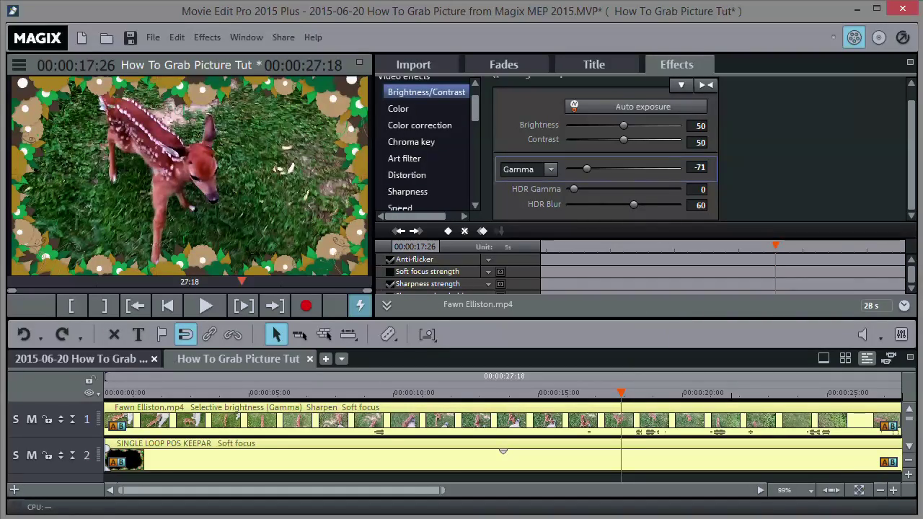
Step: Switch to File Explorer and preview !Dear Fawn.JPG in the Movies folder
{"action": "key", "text": "super+e"}
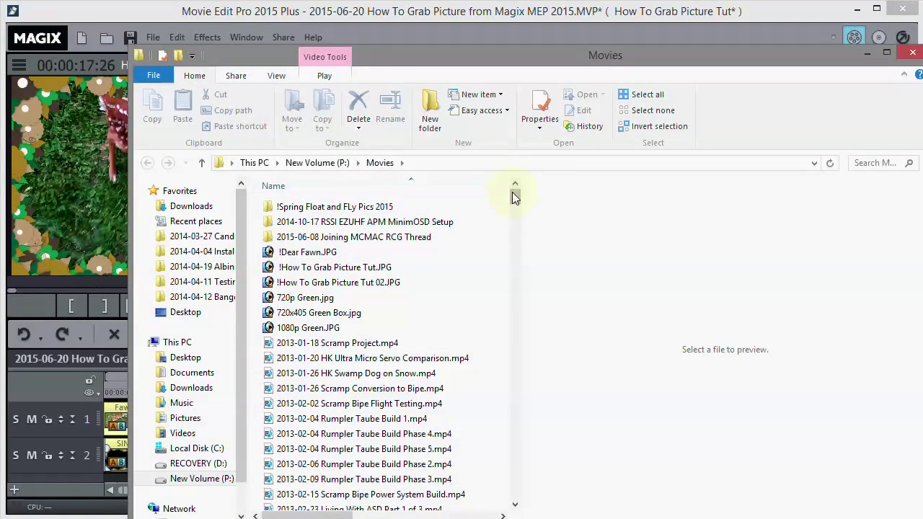
{"action": "left_click", "coordinate": [346, 252]}
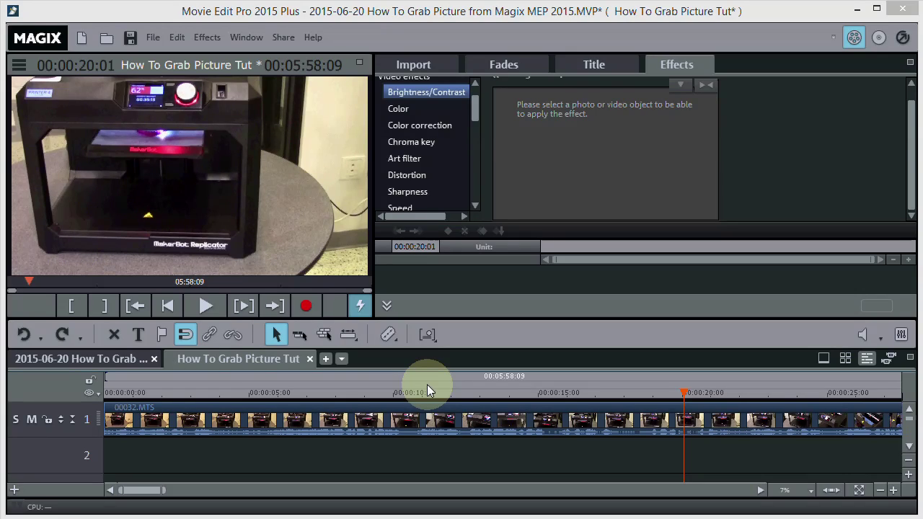
Step: Show the whole 00032.MTS clip in the timeline and place the playhead at 00:00:33:00, the shot of the purple printed ring
{"action": "left_click", "coordinate": [196, 395]}
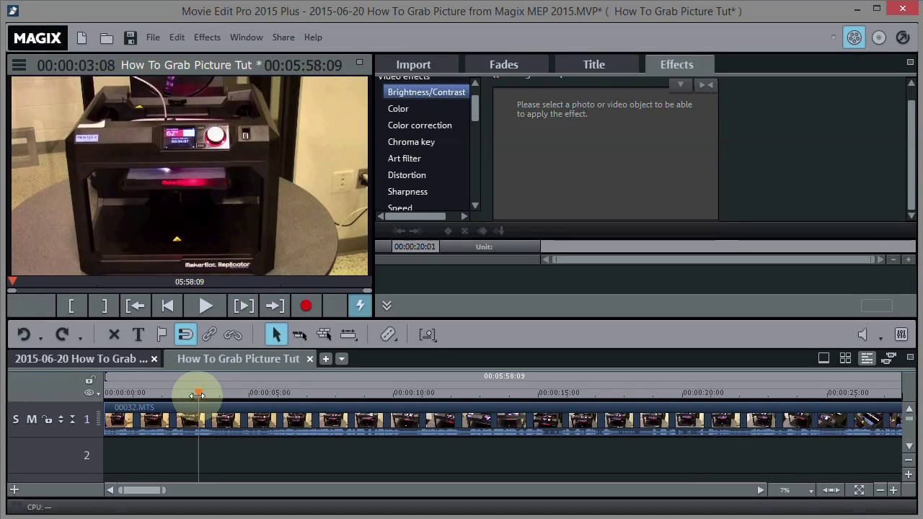
{"action": "left_click_drag", "start_coordinate": [197, 393], "coordinate": [803, 393]}
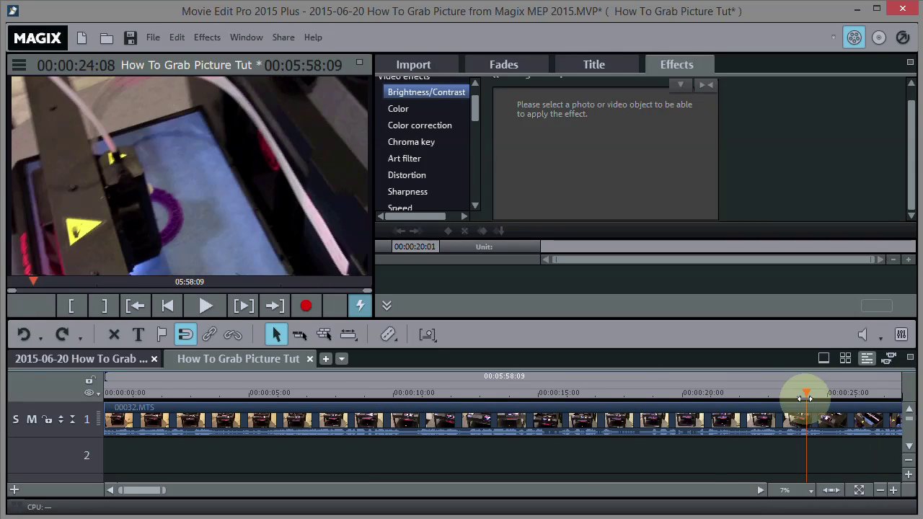
{"action": "left_click", "coordinate": [831, 490]}
{"action": "left_click", "coordinate": [177, 391]}
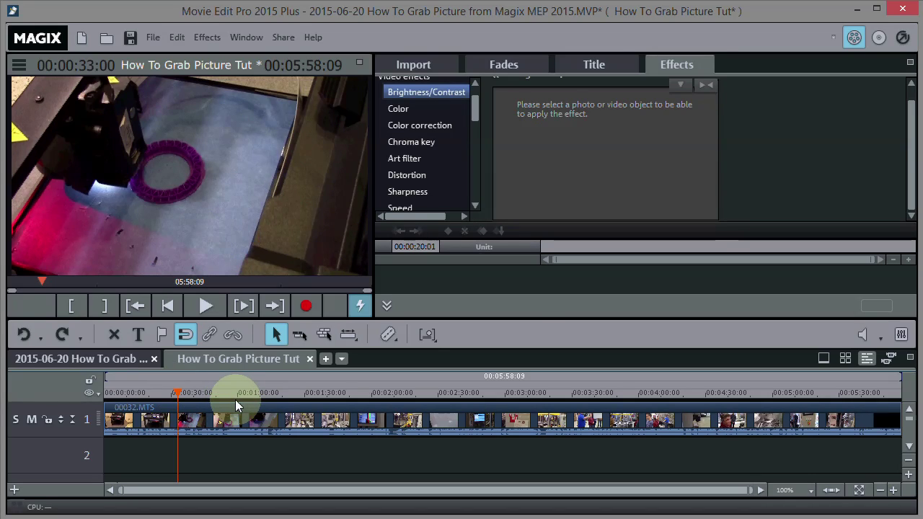
Step: Add a Large subtitles title to track 2 at the playhead with the text 3D Printer Review
{"action": "left_click", "coordinate": [594, 62]}
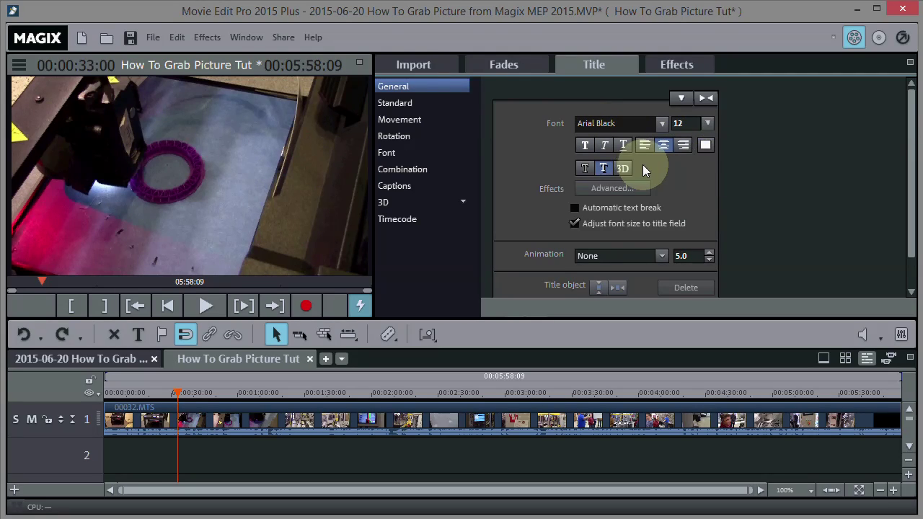
{"action": "left_click", "coordinate": [397, 103]}
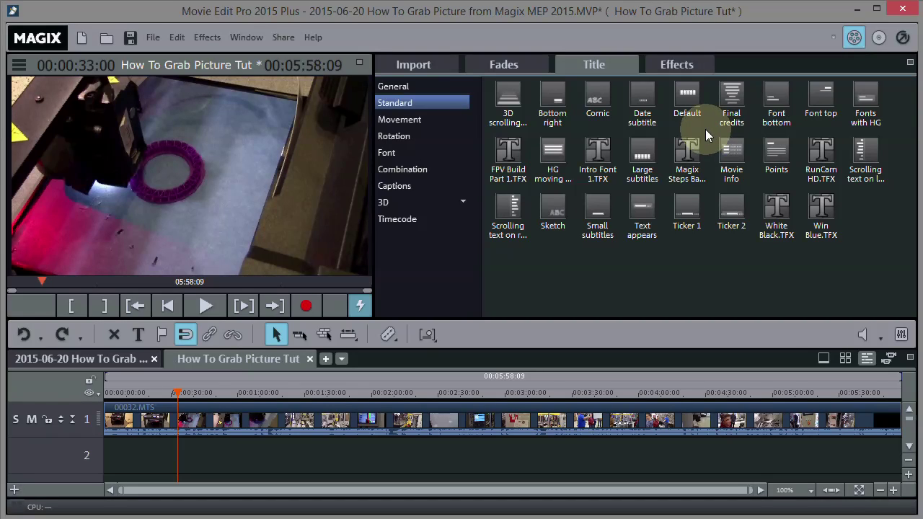
{"action": "mouse_move", "coordinate": [645, 160]}
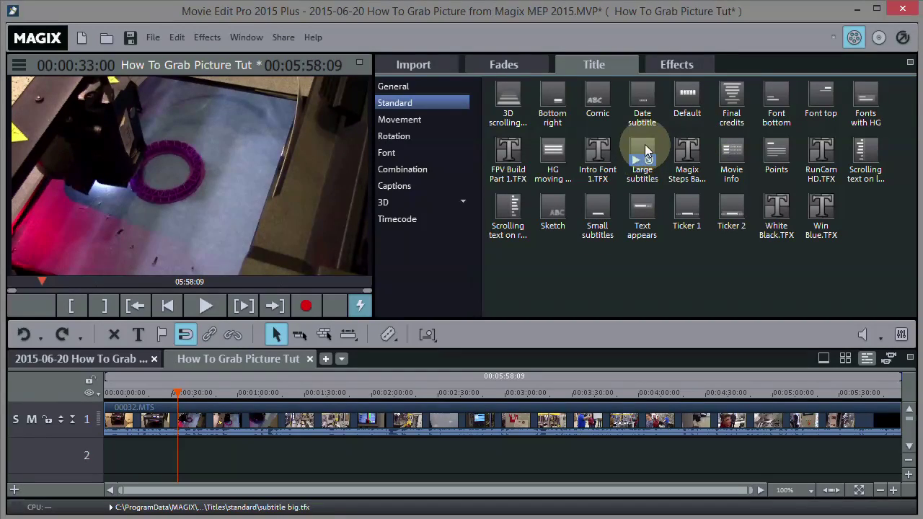
{"action": "left_click", "coordinate": [641, 161]}
{"action": "left_click_drag", "start_coordinate": [641, 161], "coordinate": [178, 446]}
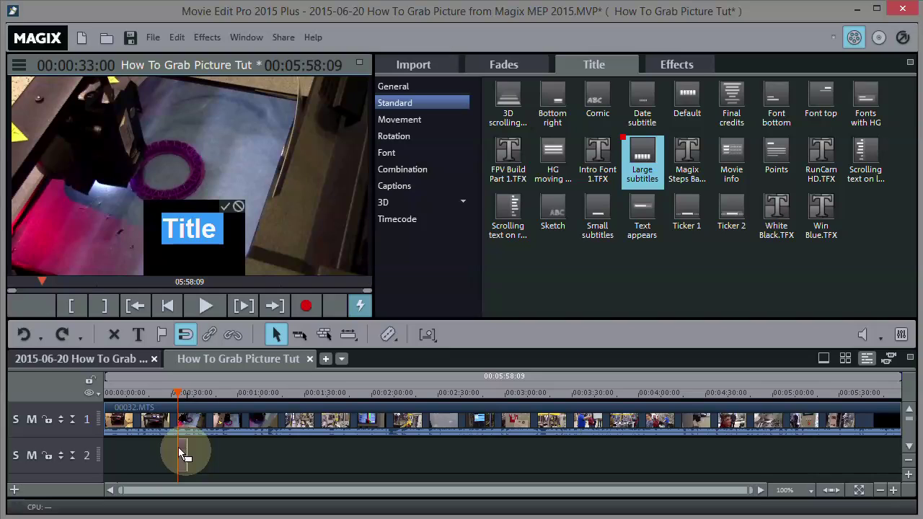
{"action": "type", "text": "3"}
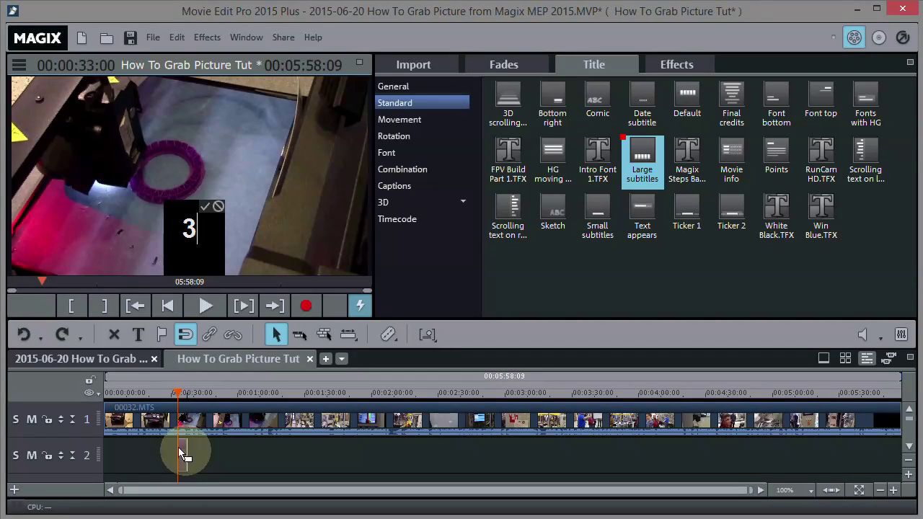
{"action": "type", "text": "D Printer Review"}
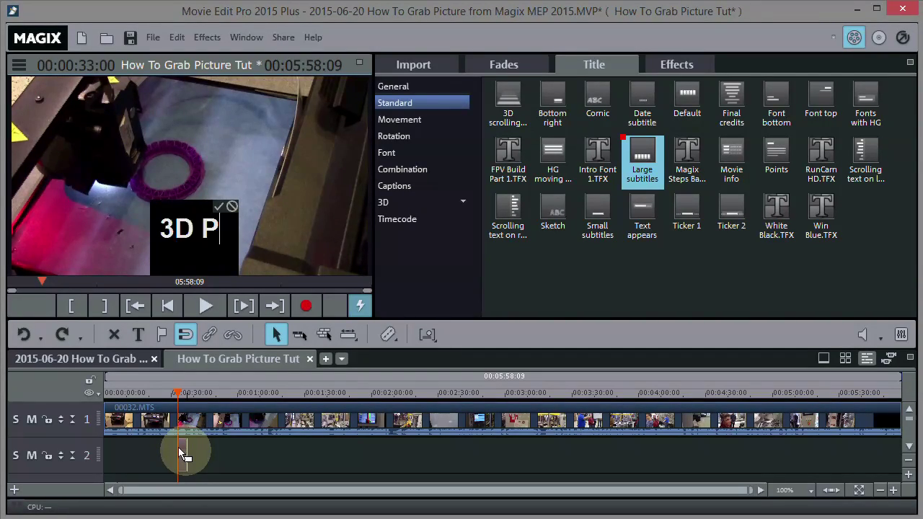
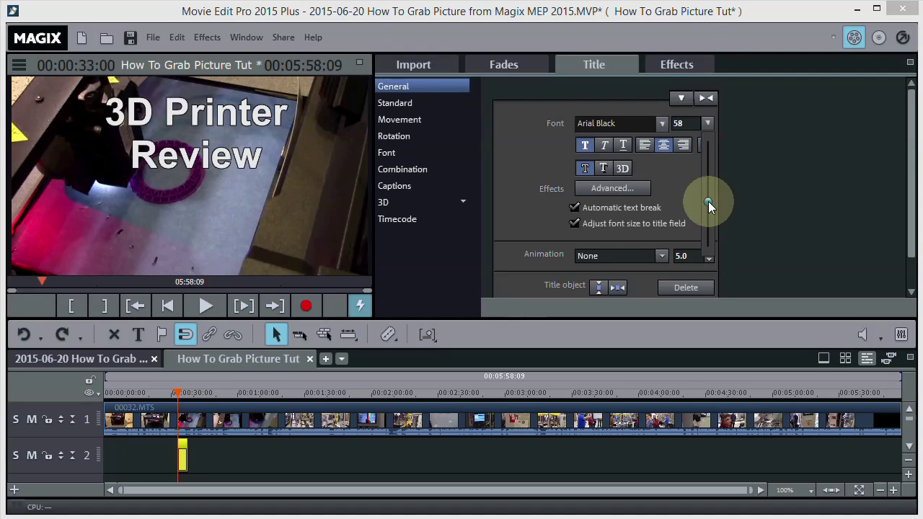
Step: Reduce the title's font size to 52 and move the title to the upper part of the video frame
{"action": "mouse_move", "coordinate": [708, 201]}
{"action": "left_mouse_down"}
{"action": "mouse_move", "coordinate": [705, 180]}
{"action": "mouse_move", "coordinate": [707, 223]}
{"action": "mouse_move", "coordinate": [706, 194]}
{"action": "mouse_move", "coordinate": [708, 218]}
{"action": "mouse_move", "coordinate": [706, 198]}
{"action": "mouse_move", "coordinate": [707, 207]}
{"action": "left_mouse_up"}
{"action": "left_click", "coordinate": [176, 155]}
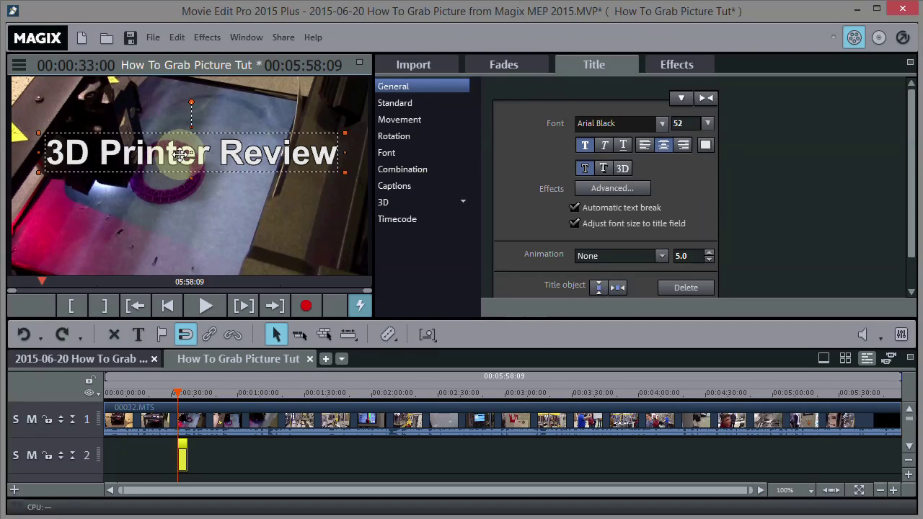
{"action": "left_click_drag", "start_coordinate": [189, 154], "coordinate": [190, 111]}
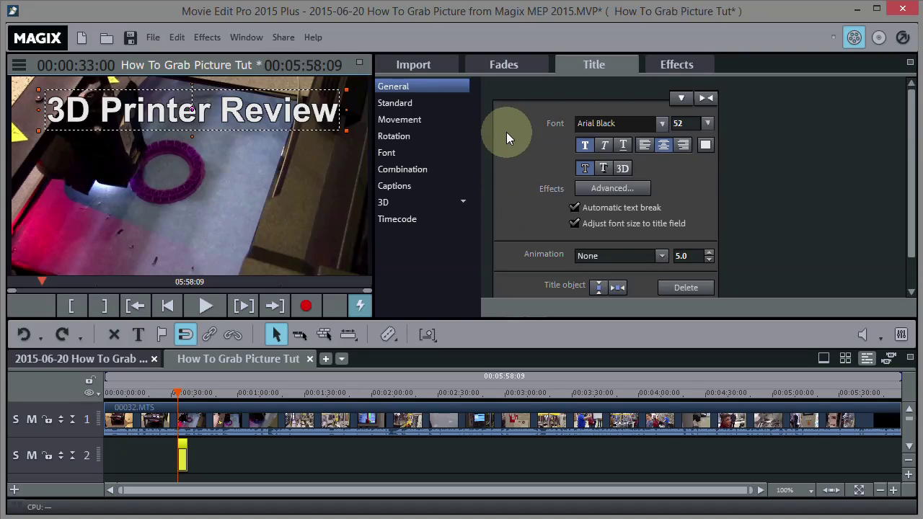
Step: Add the Black test image from the design elements to track 2, after the title
{"action": "left_click", "coordinate": [676, 64]}
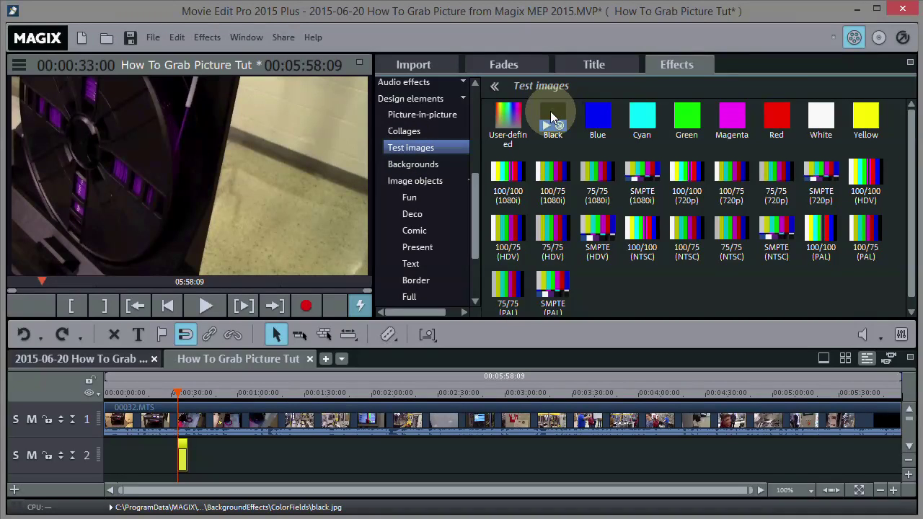
{"action": "left_click_drag", "start_coordinate": [552, 115], "coordinate": [201, 456]}
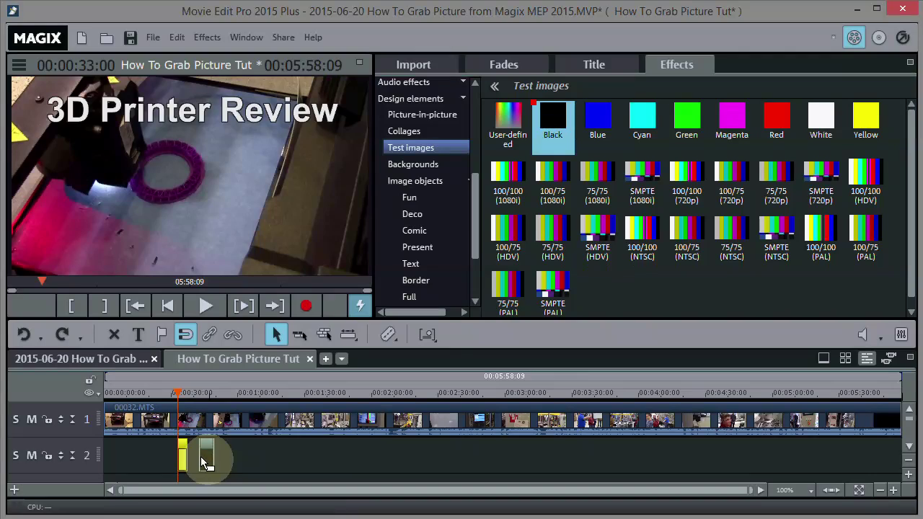
Step: Move the title to track 3, shift the black image on track 2 to overlap it, and set the playhead to 00:00:34:00
{"action": "left_click", "coordinate": [908, 446]}
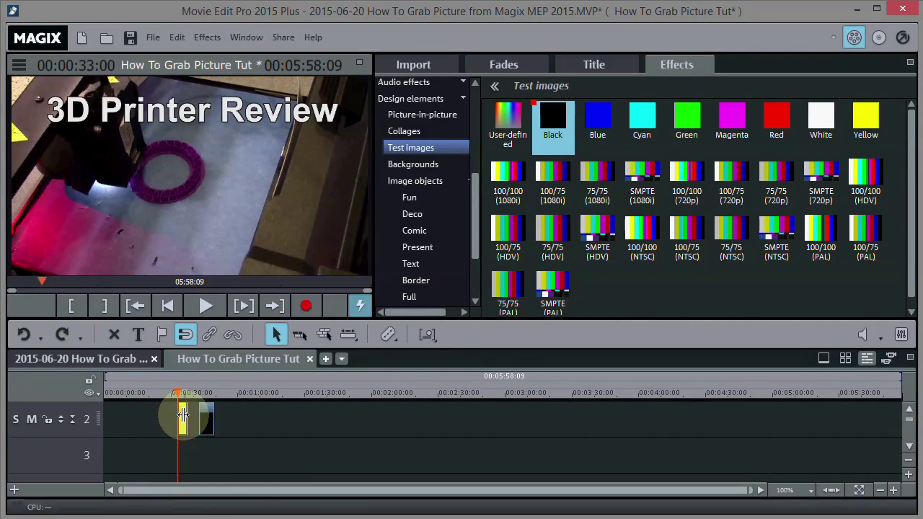
{"action": "left_click", "coordinate": [893, 491]}
{"action": "left_click", "coordinate": [893, 490]}
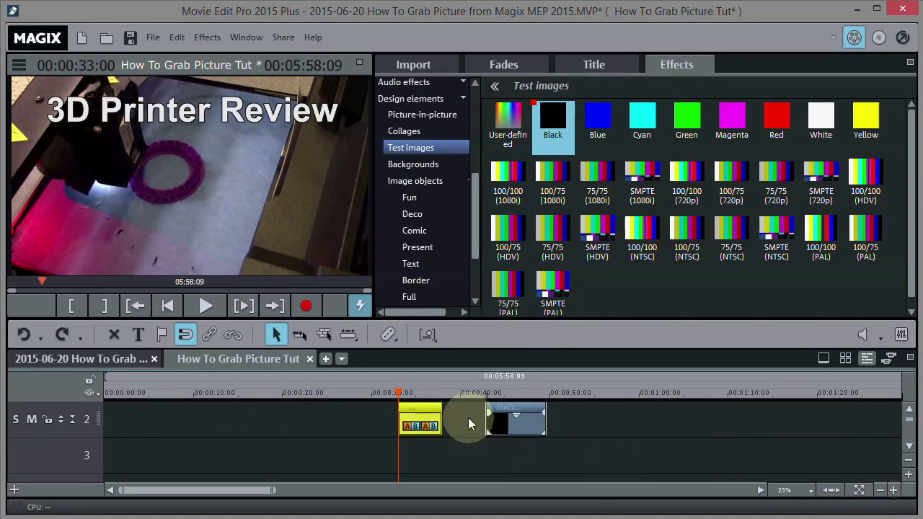
{"action": "left_click_drag", "start_coordinate": [426, 408], "coordinate": [428, 462]}
{"action": "left_click", "coordinate": [524, 408]}
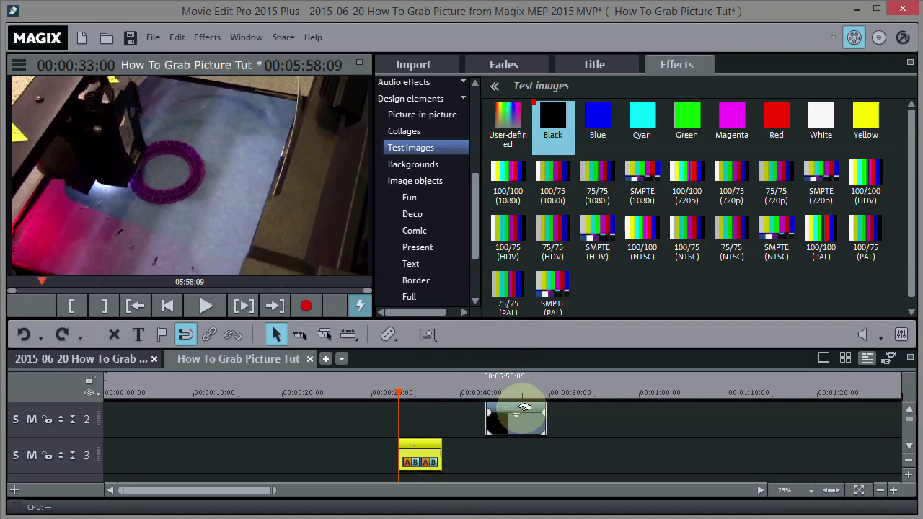
{"action": "left_click_drag", "start_coordinate": [525, 408], "coordinate": [406, 392]}
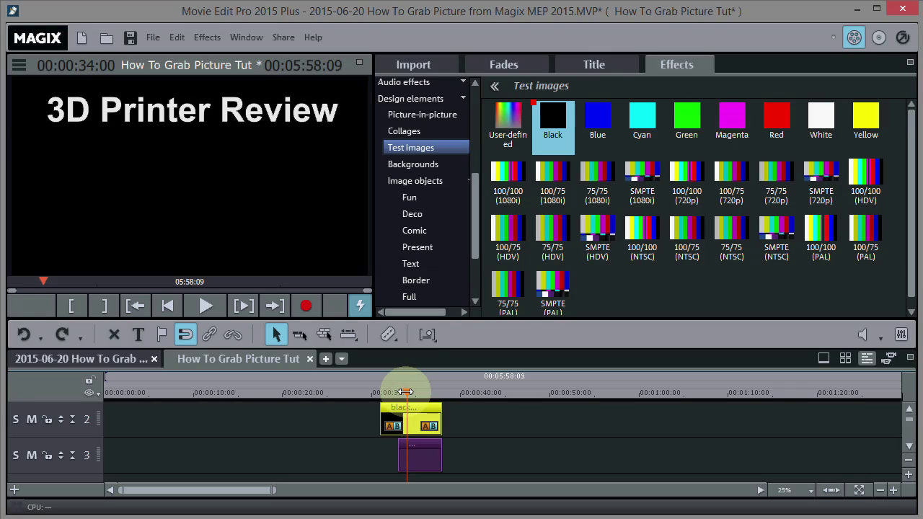
Step: Open the Size/Position effect for the black image on track 2 and shrink the image to about 1410 × 793 pixels
{"action": "left_click", "coordinate": [421, 413]}
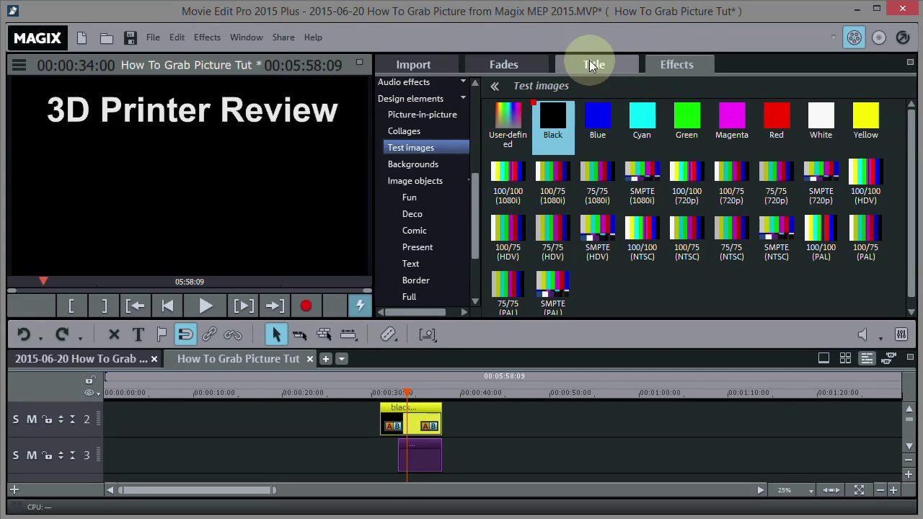
{"action": "left_click", "coordinate": [463, 98]}
{"action": "mouse_move", "coordinate": [472, 203]}
{"action": "left_mouse_down"}
{"action": "mouse_move", "coordinate": [472, 148]}
{"action": "mouse_move", "coordinate": [467, 198]}
{"action": "left_mouse_up"}
{"action": "left_click", "coordinate": [462, 215]}
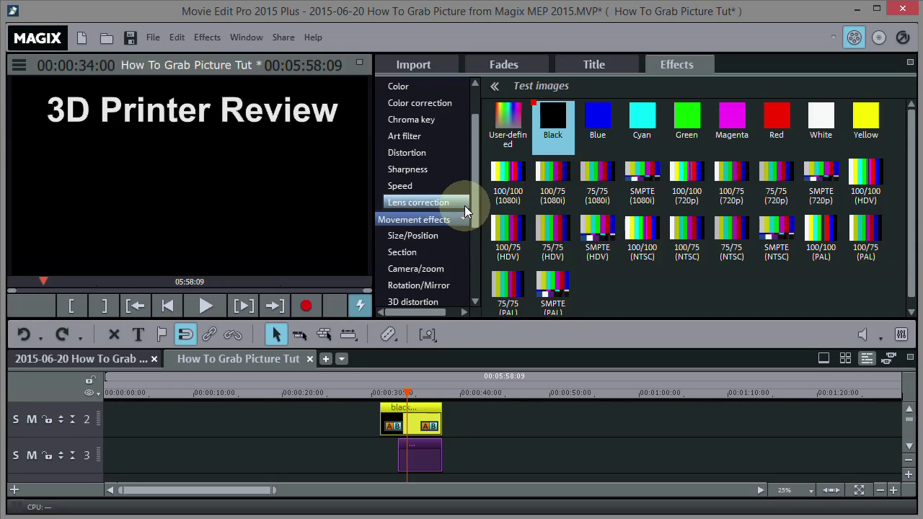
{"action": "left_click_drag", "start_coordinate": [477, 191], "coordinate": [472, 224]}
{"action": "left_click", "coordinate": [425, 167]}
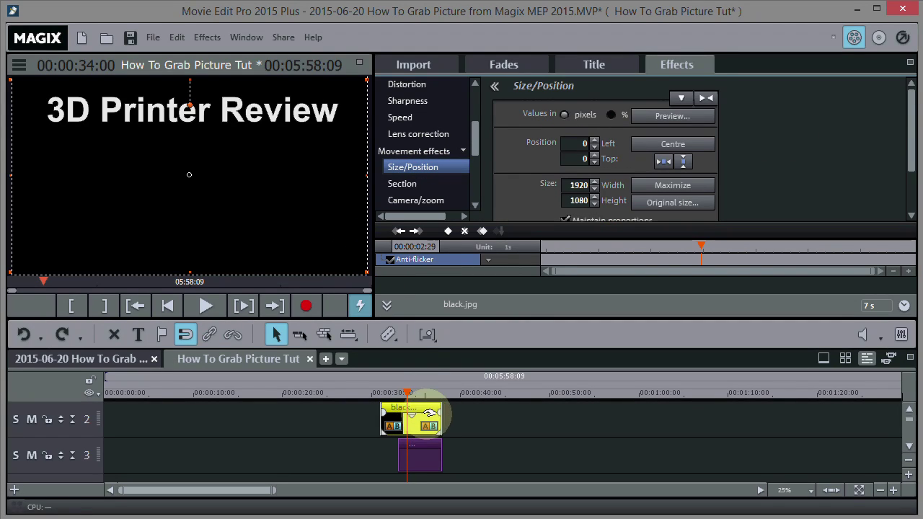
{"action": "left_click_drag", "start_coordinate": [365, 273], "coordinate": [334, 221]}
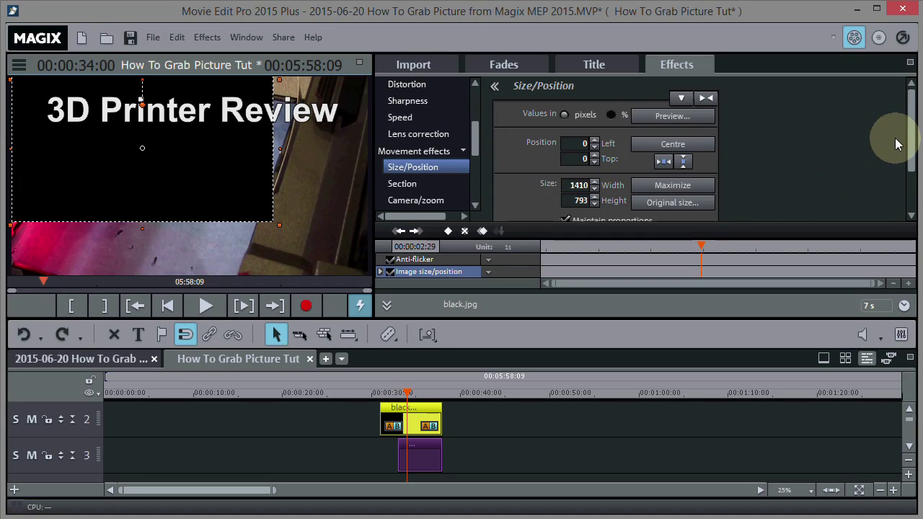
Step: Turn off maintaining proportions and reshape the black image into a band about 2002 × 303 pixels behind the title
{"action": "left_click_drag", "start_coordinate": [906, 144], "coordinate": [910, 182]}
{"action": "left_click", "coordinate": [566, 165]}
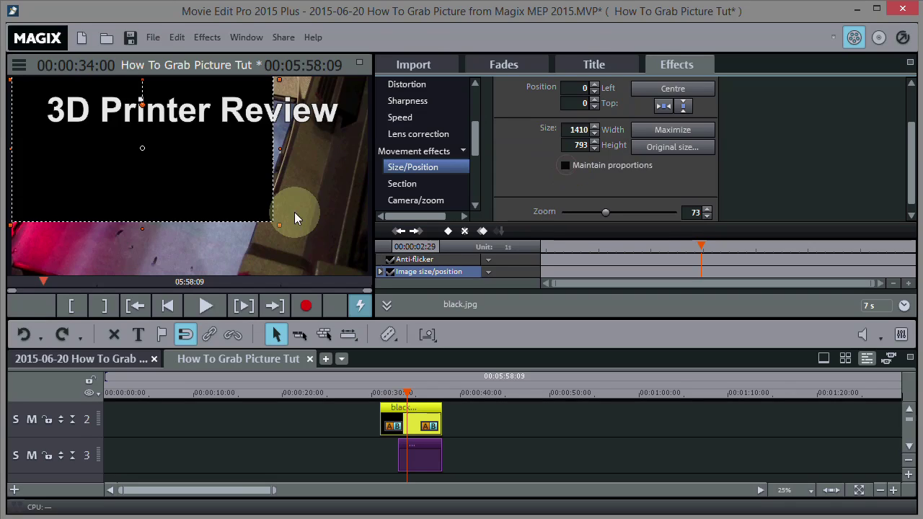
{"action": "left_click_drag", "start_coordinate": [281, 225], "coordinate": [381, 151]}
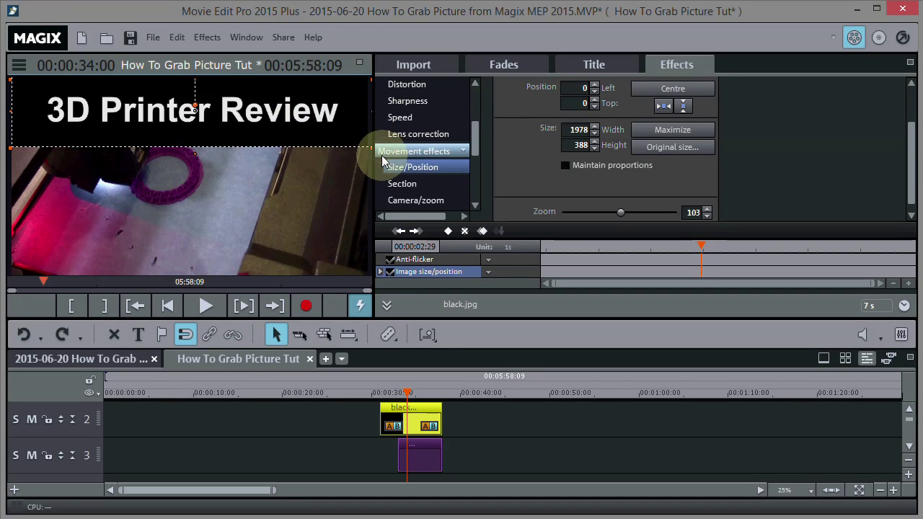
{"action": "left_click_drag", "start_coordinate": [369, 146], "coordinate": [369, 130]}
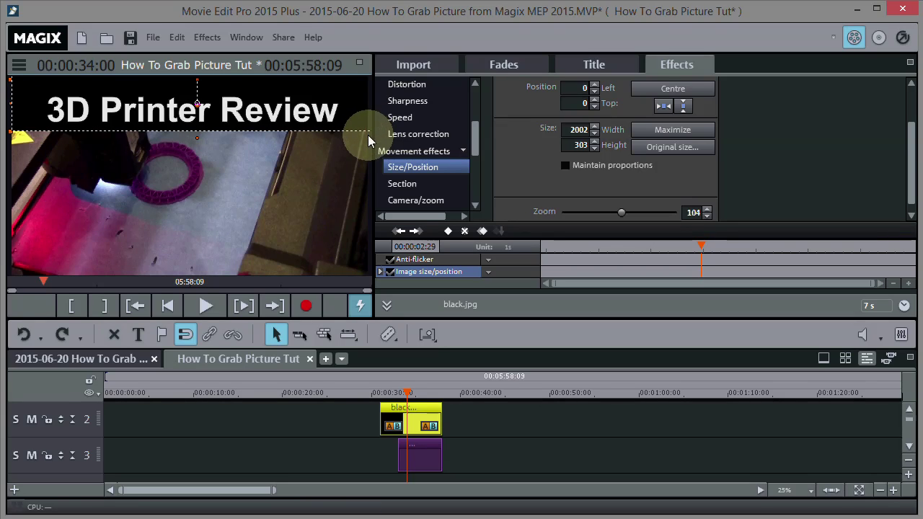
Step: Move the title up to about 179 left, 26 top, and shift the track 1 video down to about 16 left, 192 top
{"action": "left_click", "coordinate": [418, 454]}
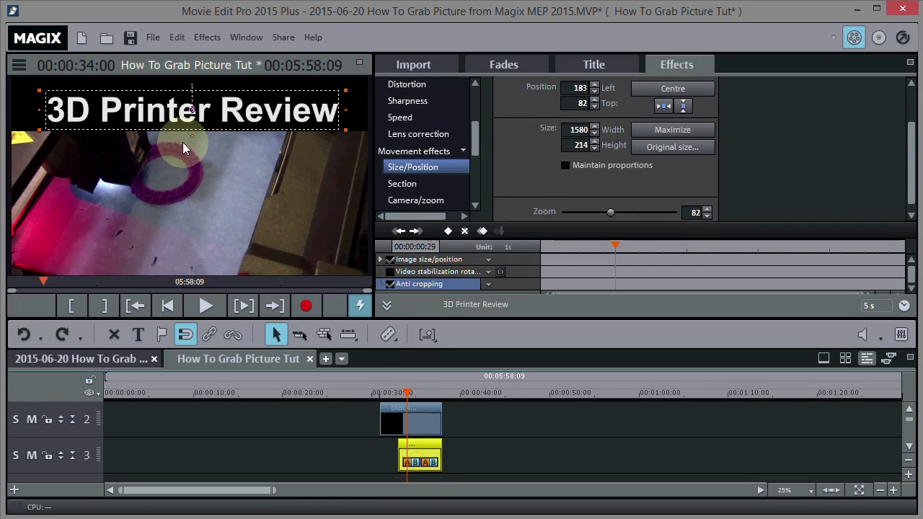
{"action": "left_click_drag", "start_coordinate": [197, 113], "coordinate": [197, 107]}
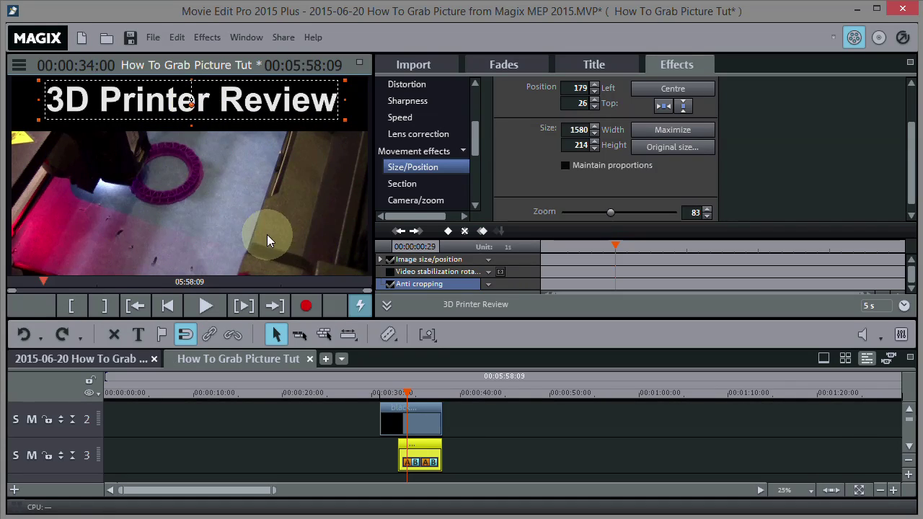
{"action": "left_click", "coordinate": [908, 408]}
{"action": "left_click", "coordinate": [528, 413]}
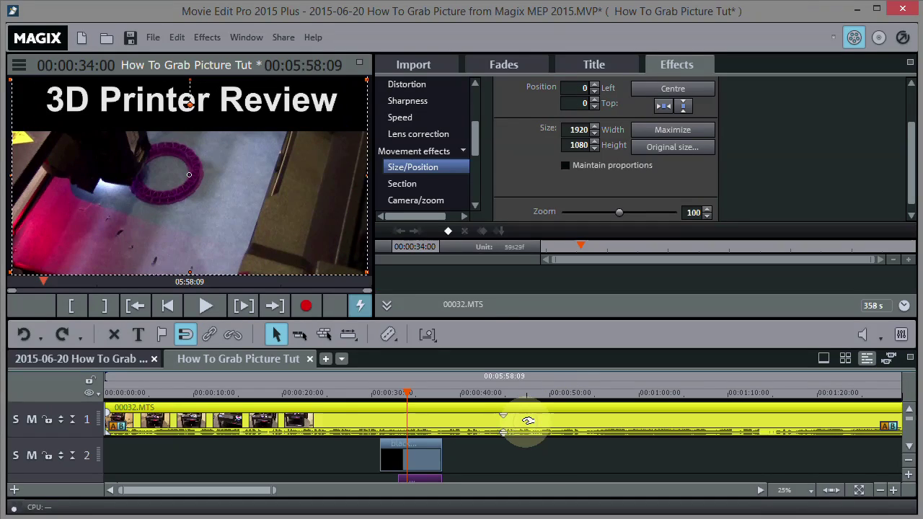
{"action": "left_click_drag", "start_coordinate": [212, 167], "coordinate": [193, 211]}
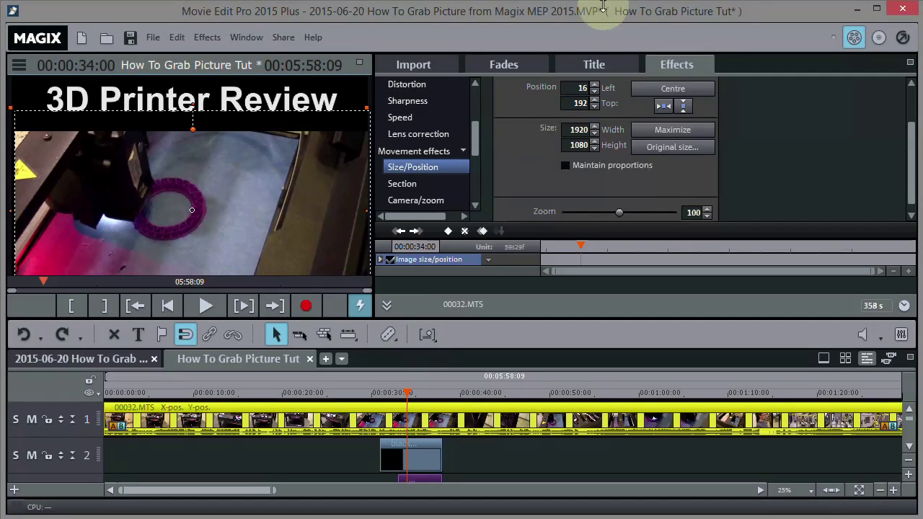
Step: Start a single-frame JPEG export of the movie and set its resolution to 1280x720
{"action": "left_click", "coordinate": [421, 65]}
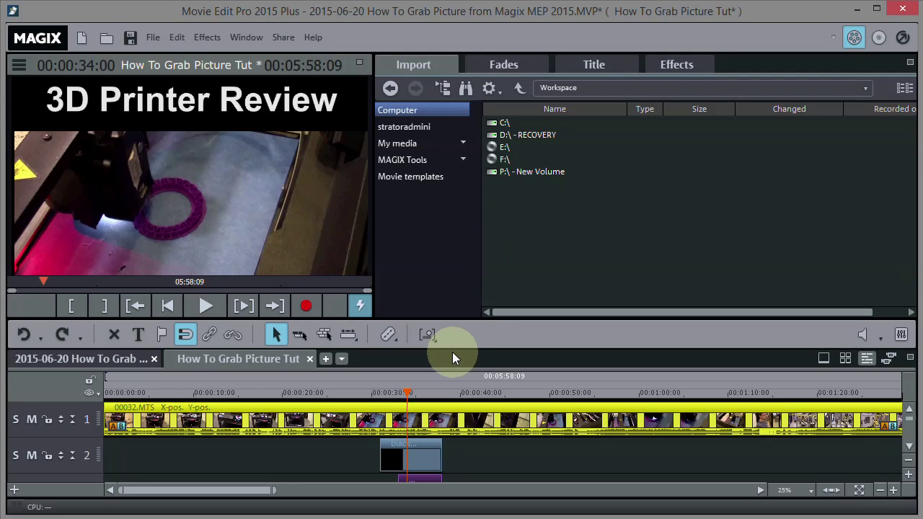
{"action": "left_click", "coordinate": [154, 39]}
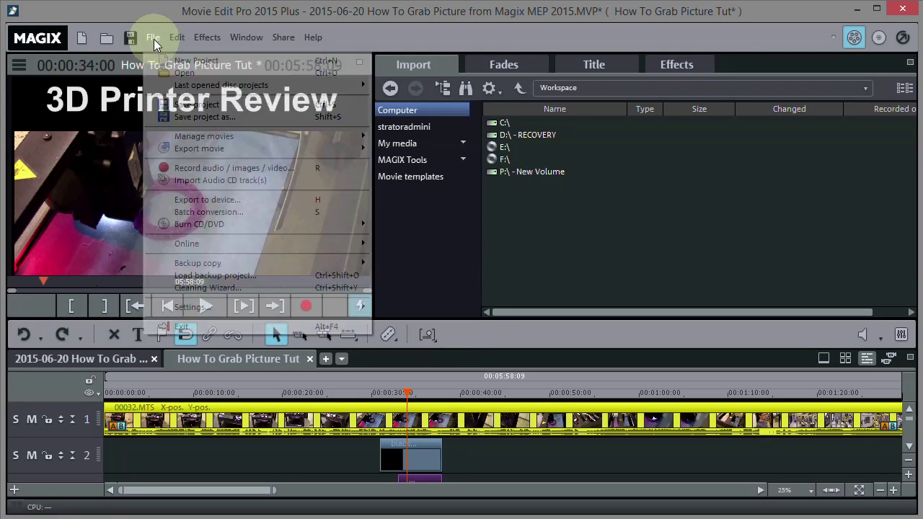
{"action": "mouse_move", "coordinate": [204, 152]}
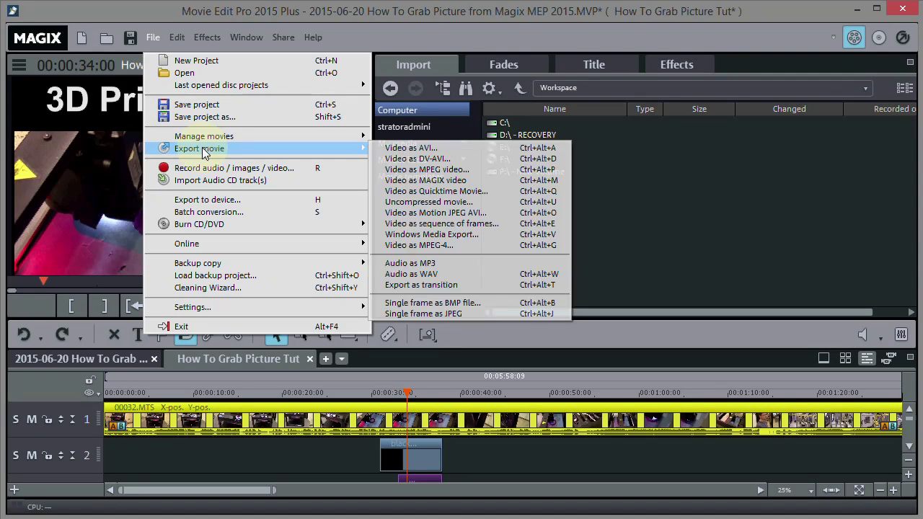
{"action": "left_click", "coordinate": [442, 316]}
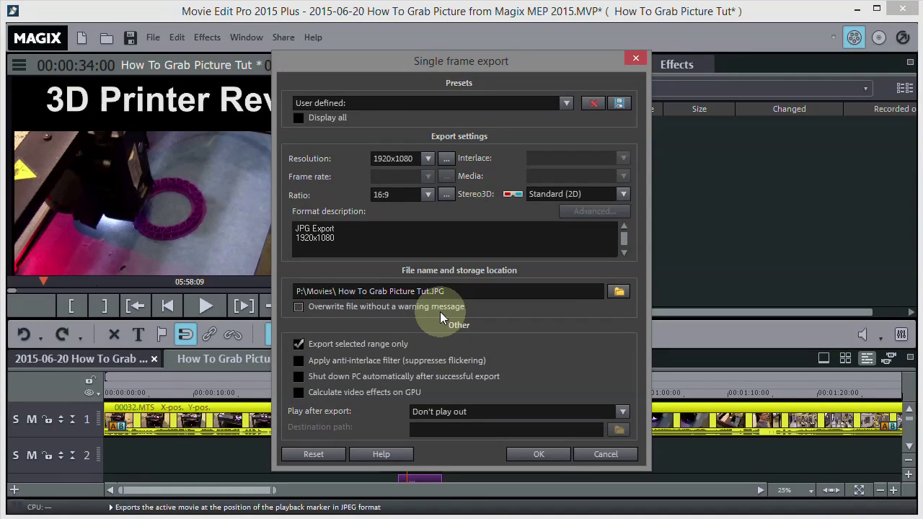
{"action": "left_click", "coordinate": [428, 159]}
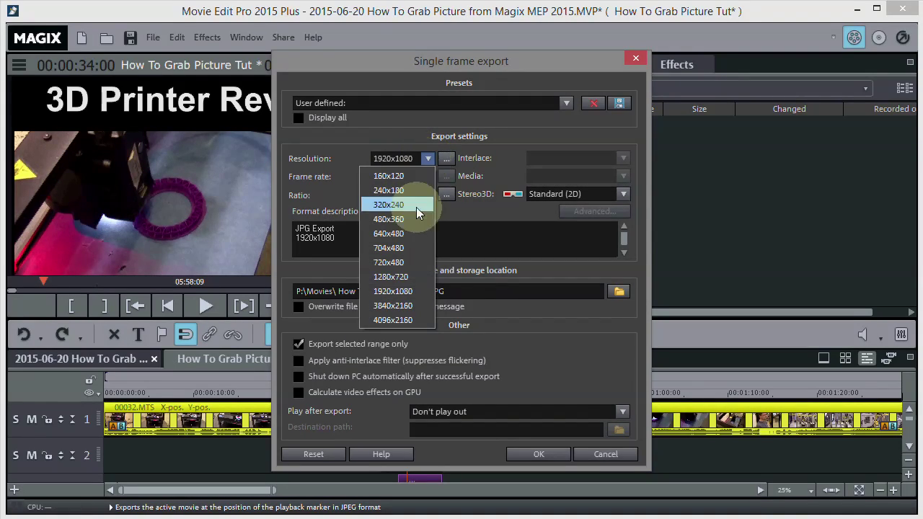
{"action": "left_click", "coordinate": [401, 279]}
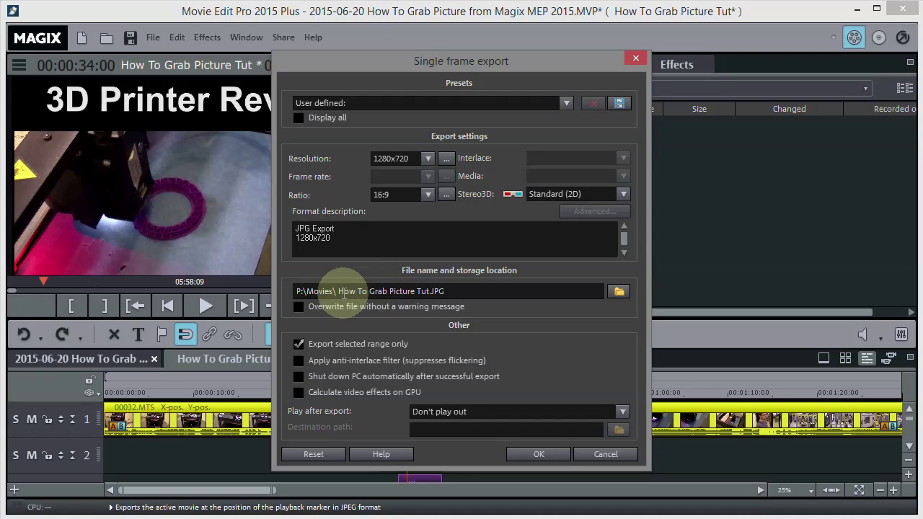
Step: Name the export file !Printer Thumb.JPG in P:\Movies and export the frame
{"action": "left_click_drag", "start_coordinate": [339, 291], "coordinate": [429, 292]}
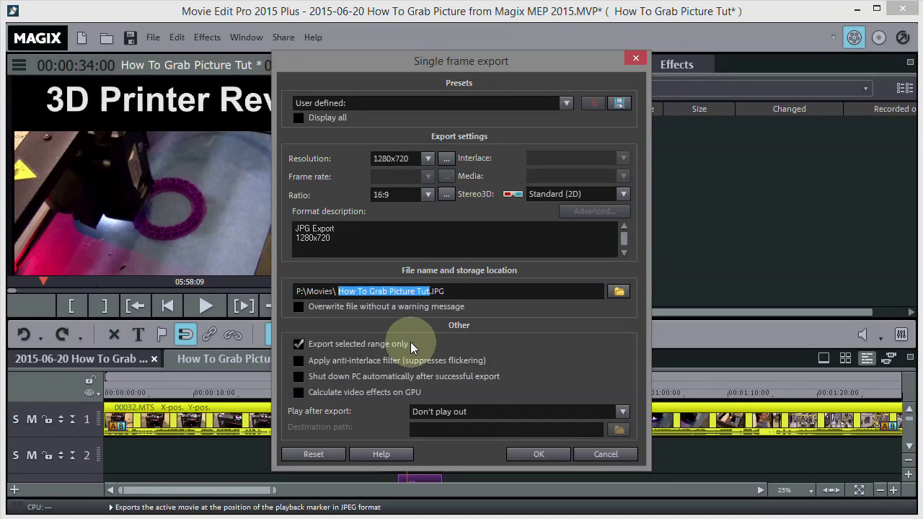
{"action": "type", "text": "!P"}
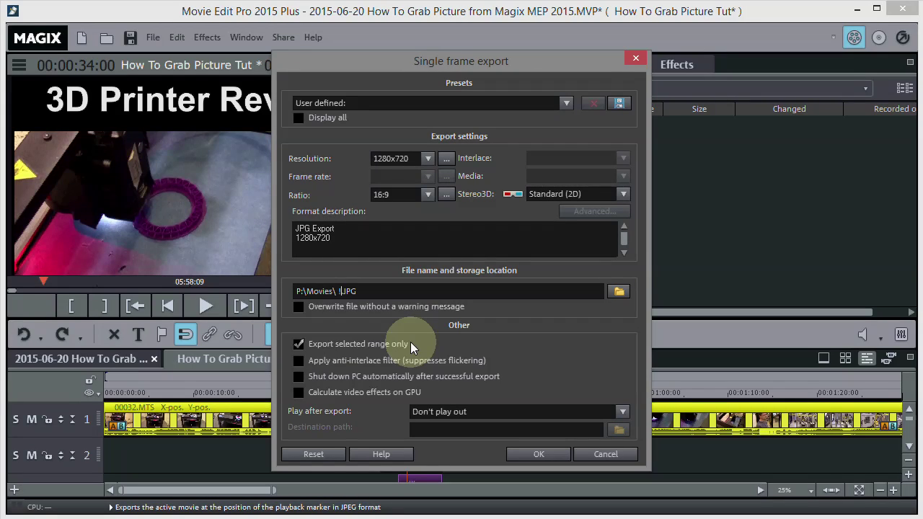
{"action": "type", "text": "rinter Thumb"}
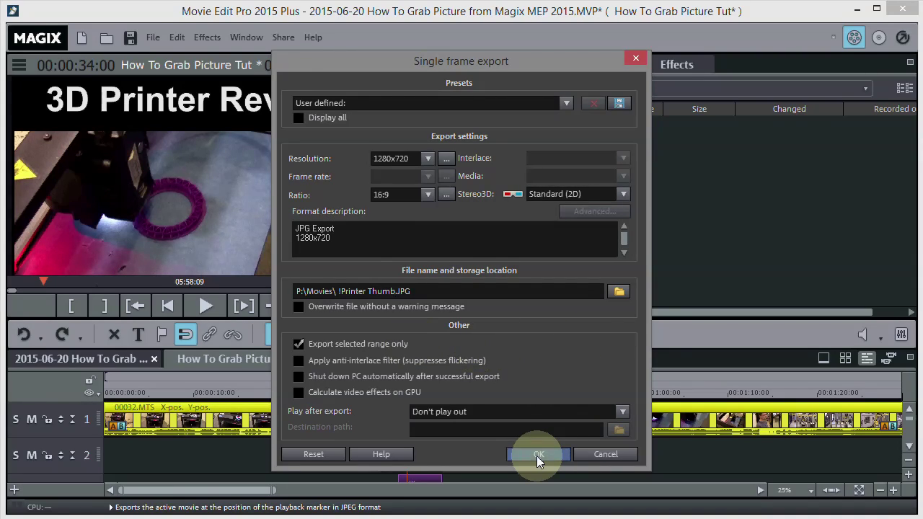
{"action": "left_click", "coordinate": [643, 336]}
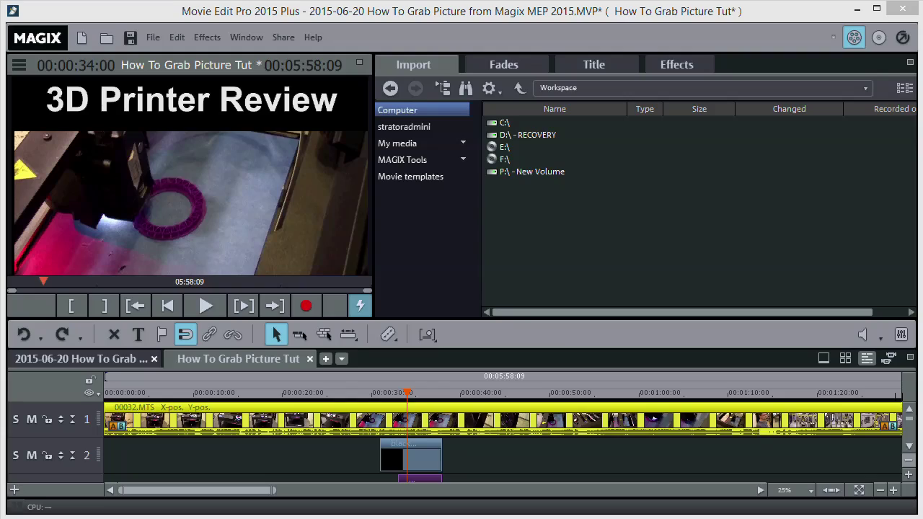
Step: Switch to File Explorer and view the exported !Printer Thumb.JPG in the Movies folder
{"action": "key", "text": "alt+Tab"}
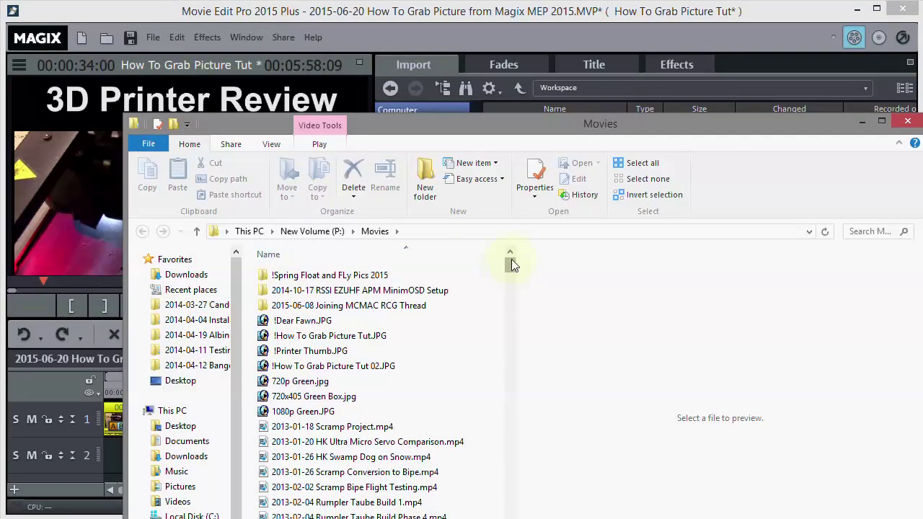
{"action": "left_click", "coordinate": [314, 354]}
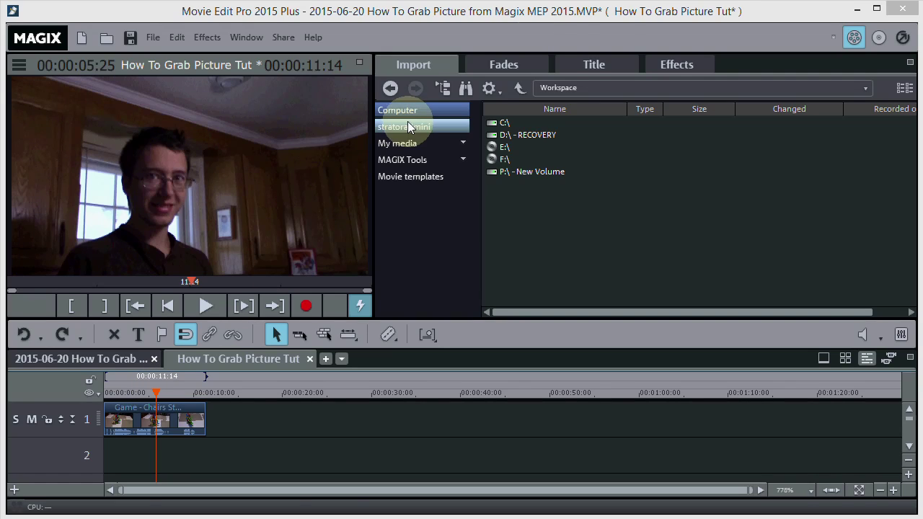
Step: Apply the Old TV border from the design elements' image objects to the Game - Chairs clip on track 1 and play back the result
{"action": "left_click", "coordinate": [676, 65]}
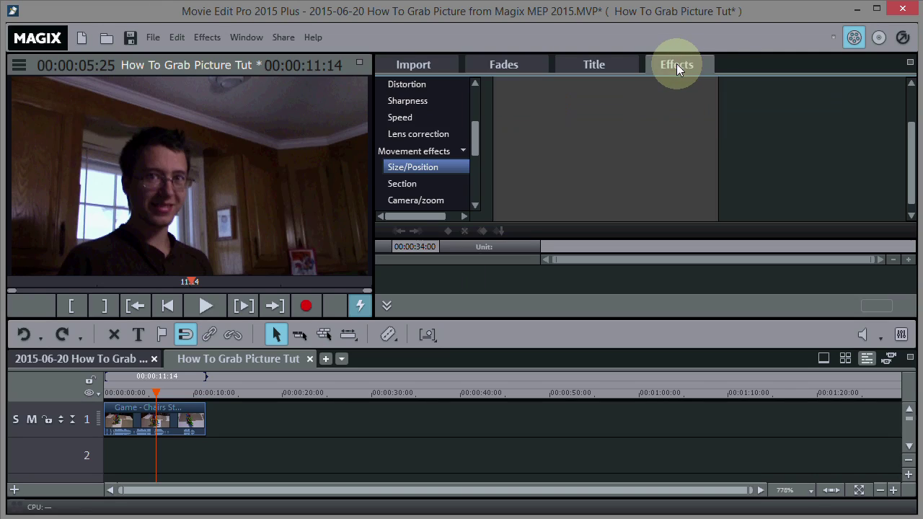
{"action": "left_click_drag", "start_coordinate": [475, 127], "coordinate": [473, 181]}
{"action": "left_click", "coordinate": [464, 137]}
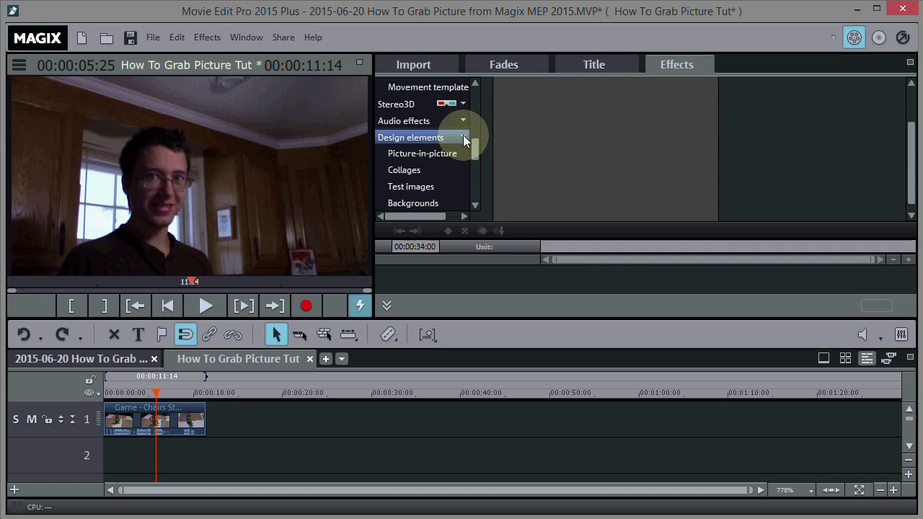
{"action": "left_click_drag", "start_coordinate": [476, 150], "coordinate": [469, 176]}
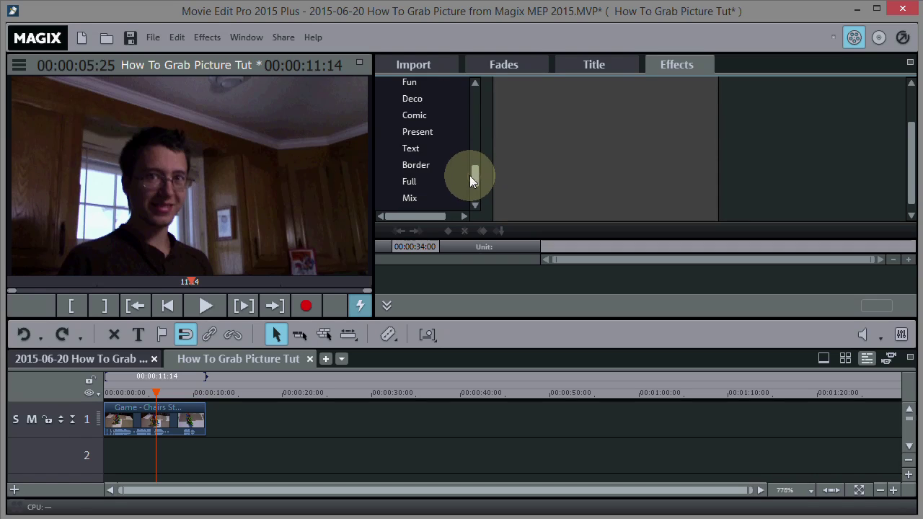
{"action": "left_click", "coordinate": [430, 166]}
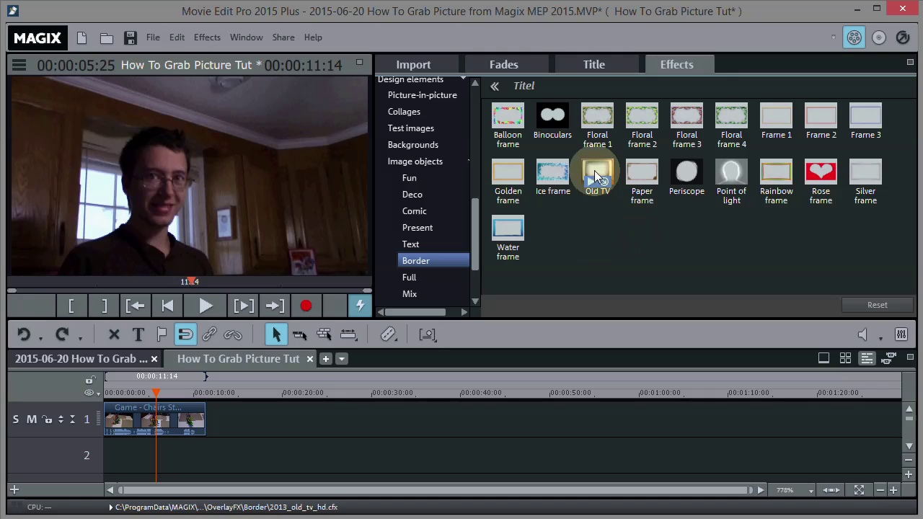
{"action": "left_click_drag", "start_coordinate": [597, 173], "coordinate": [141, 423]}
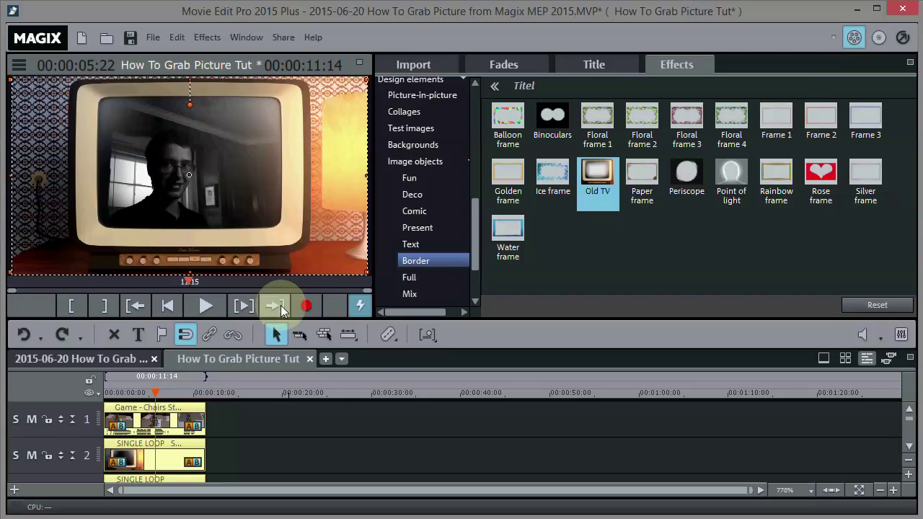
{"action": "left_click", "coordinate": [208, 307]}
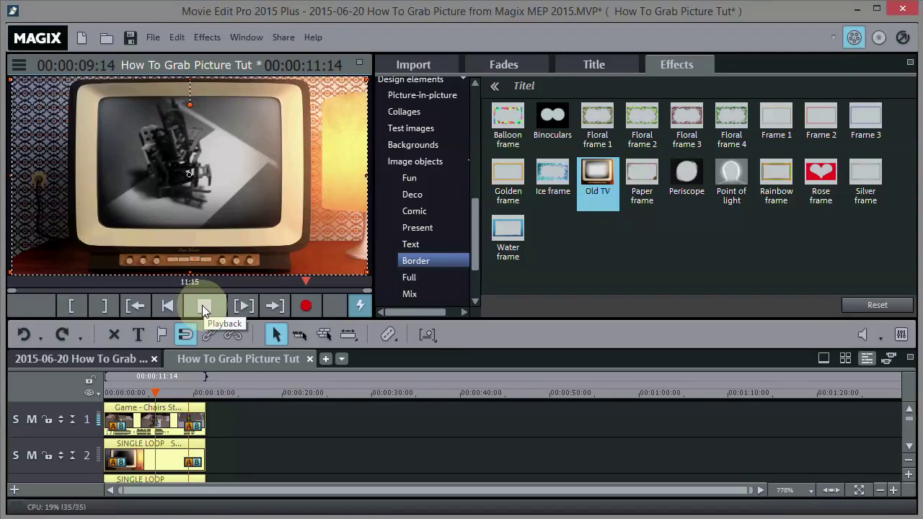
{"action": "left_click", "coordinate": [203, 306]}
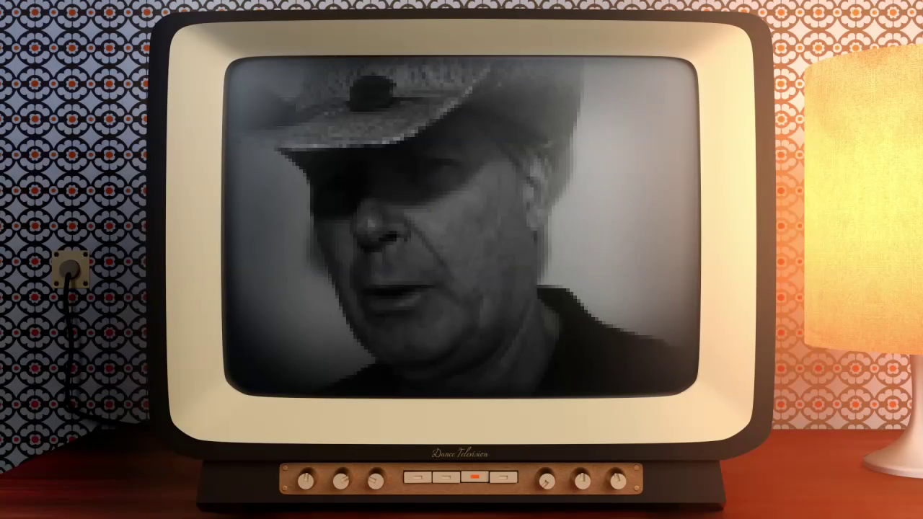